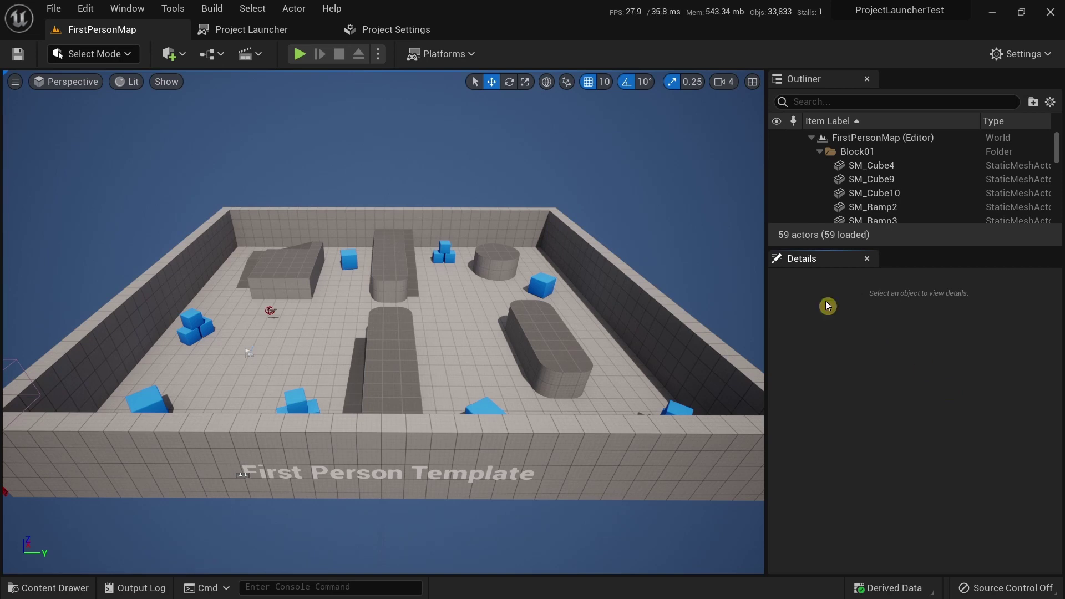
Look through the Windows platform packaging options without choosing anything
click(465, 55)
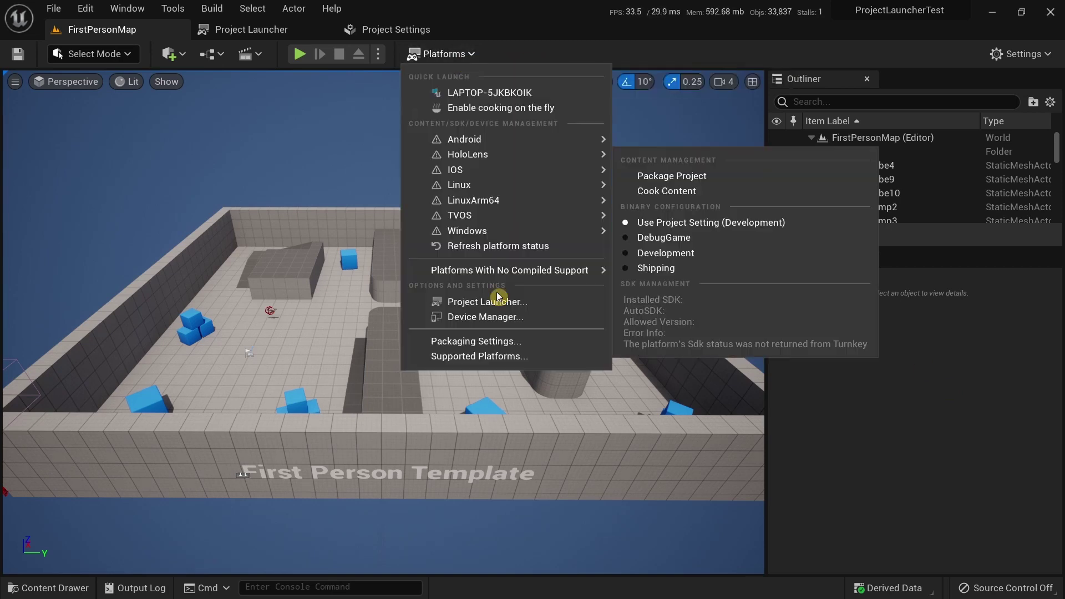
click(501, 341)
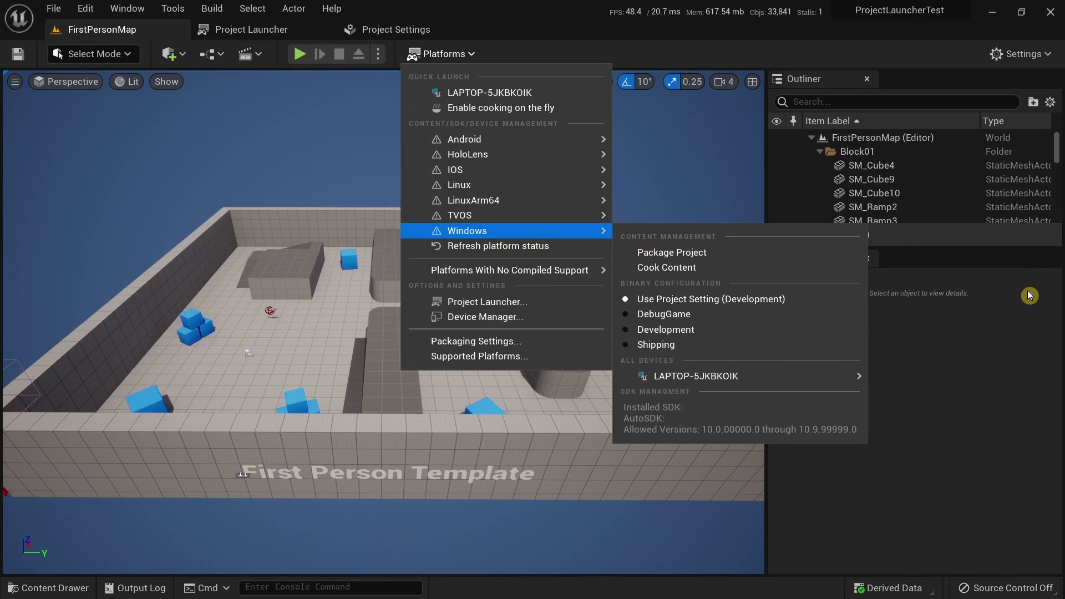
click(1005, 376)
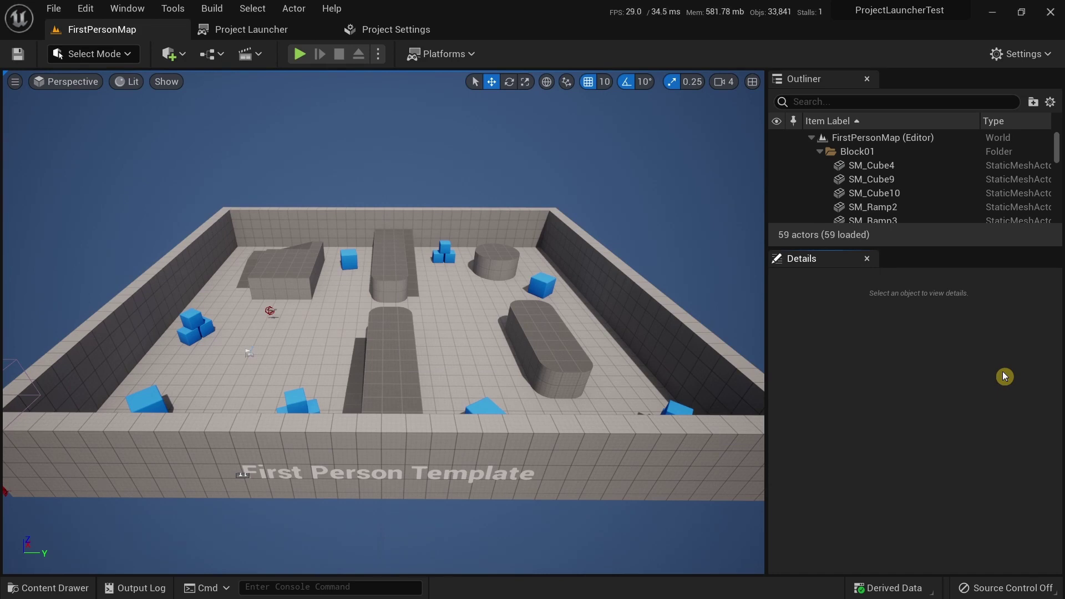
Open the Project Launcher from the Platforms menu and return to its tab
click(451, 50)
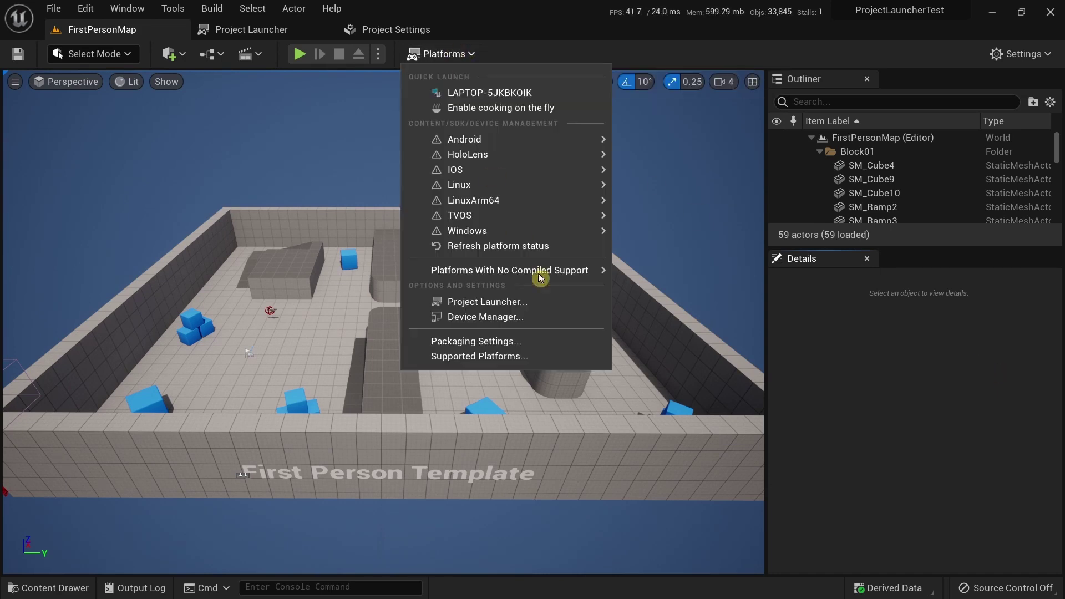
click(484, 304)
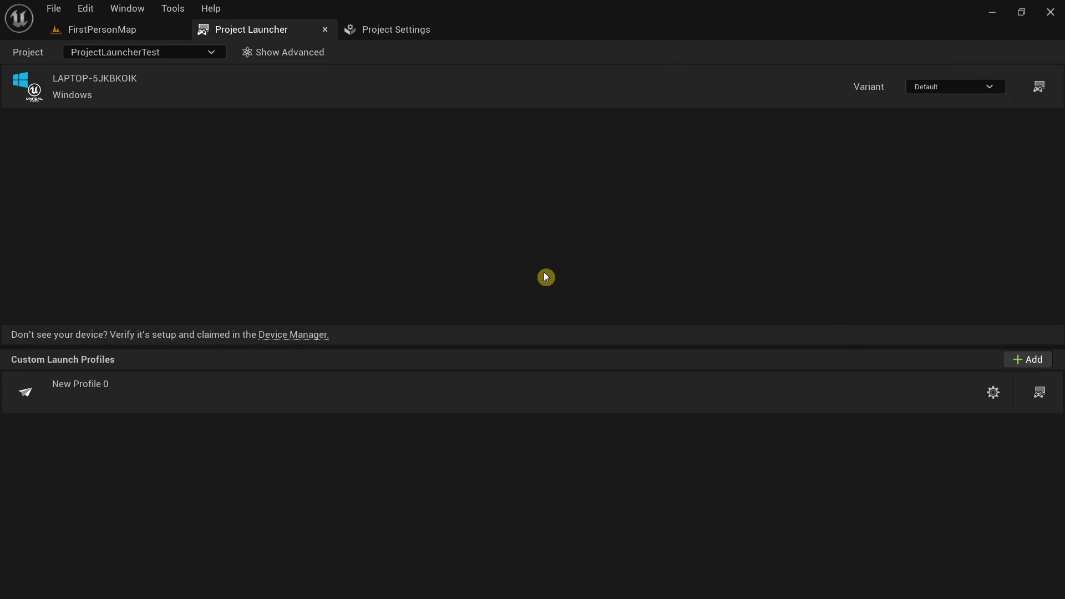
click(128, 30)
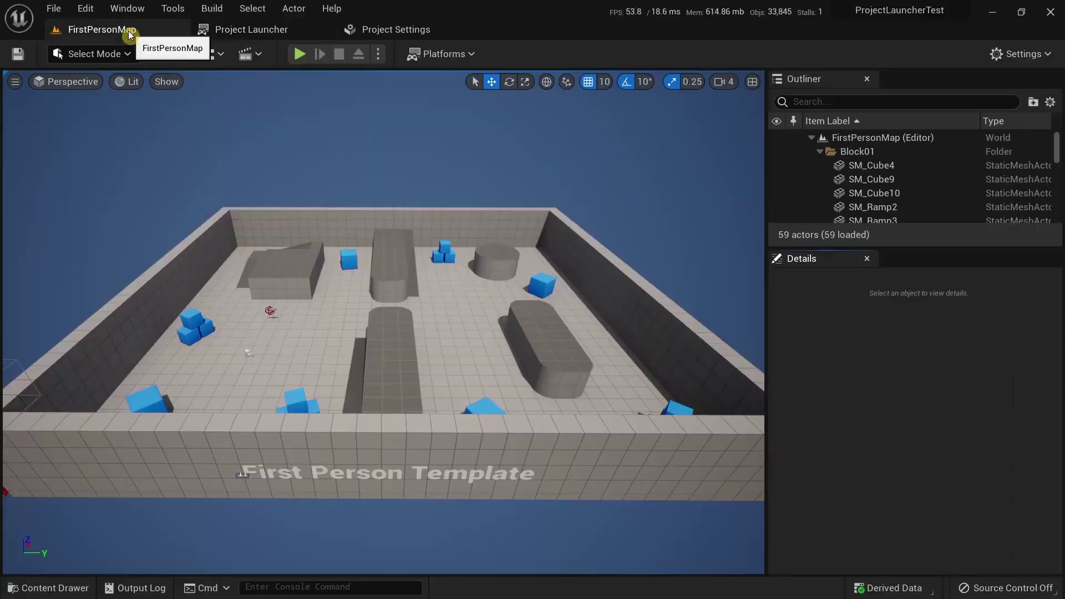
click(471, 54)
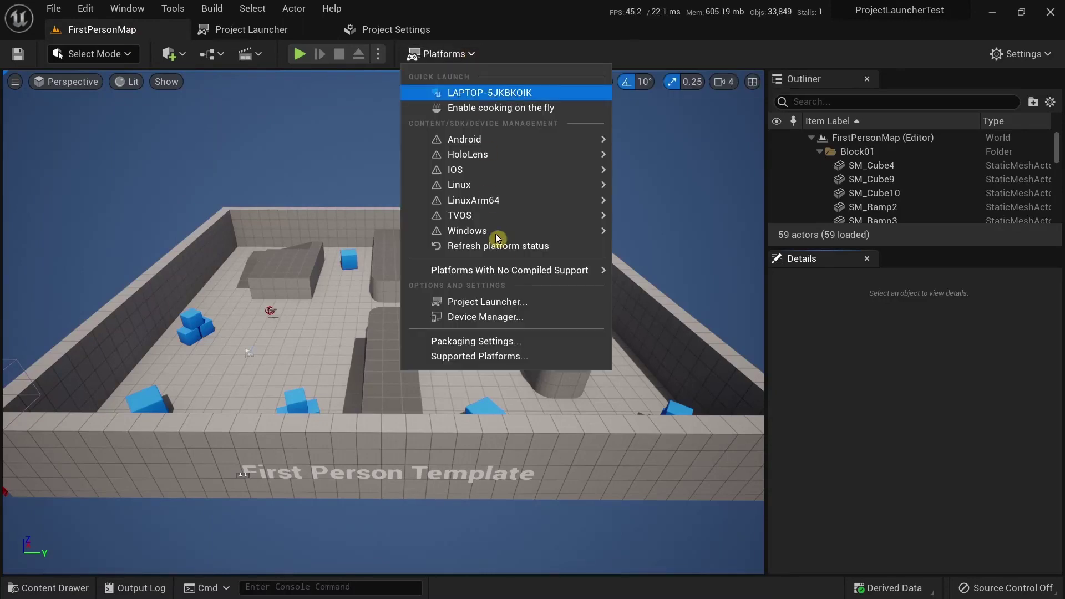
mouse_move(485, 232)
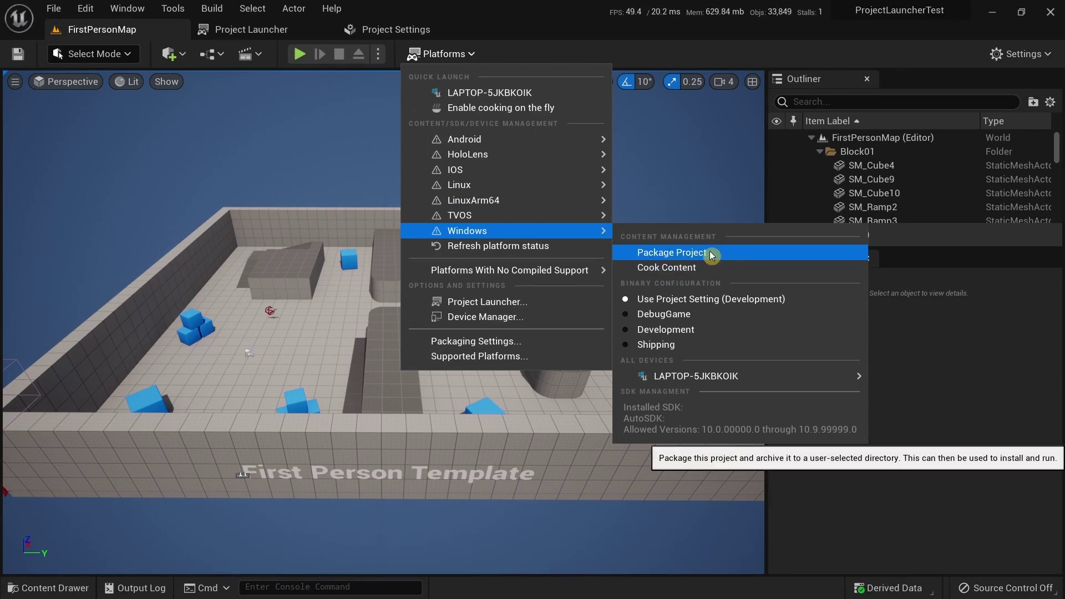
click(982, 357)
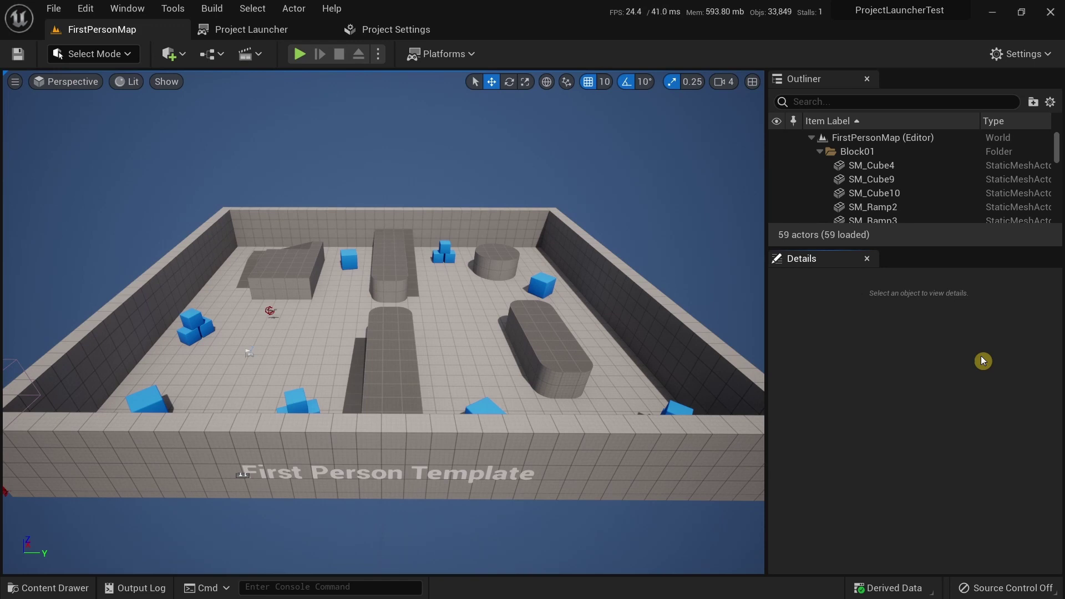
click(252, 30)
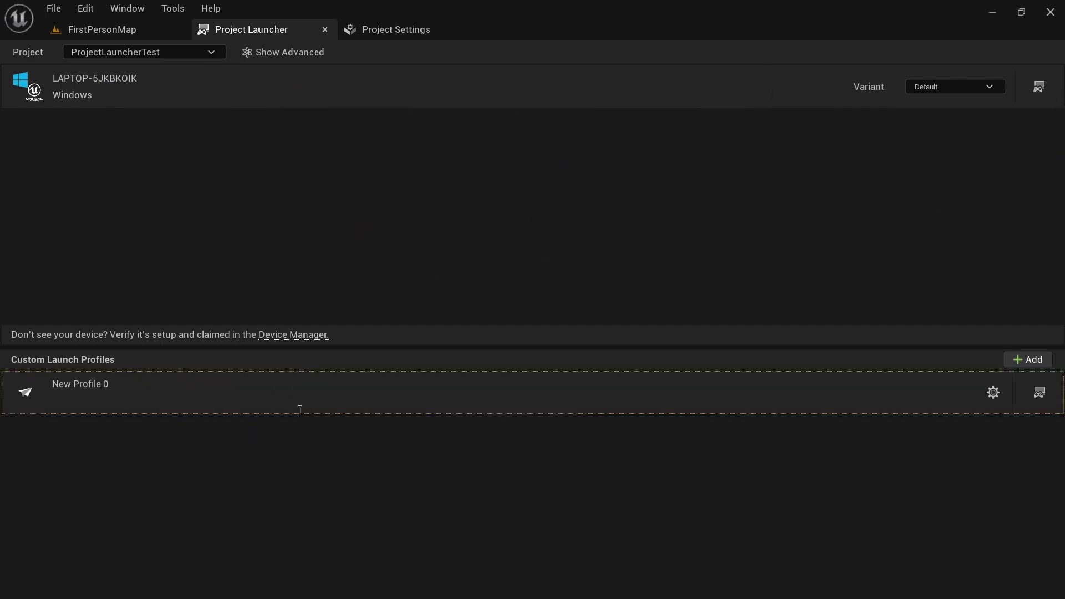
Delete the New Profile 0 launch profile and confirm the deletion
click(350, 399)
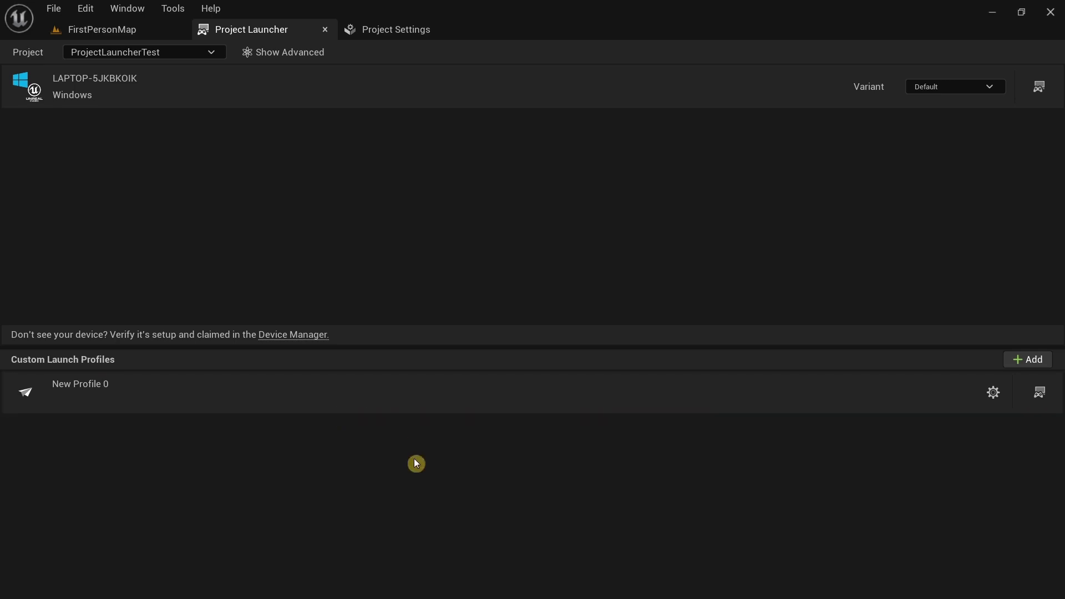
click(189, 440)
click(335, 395)
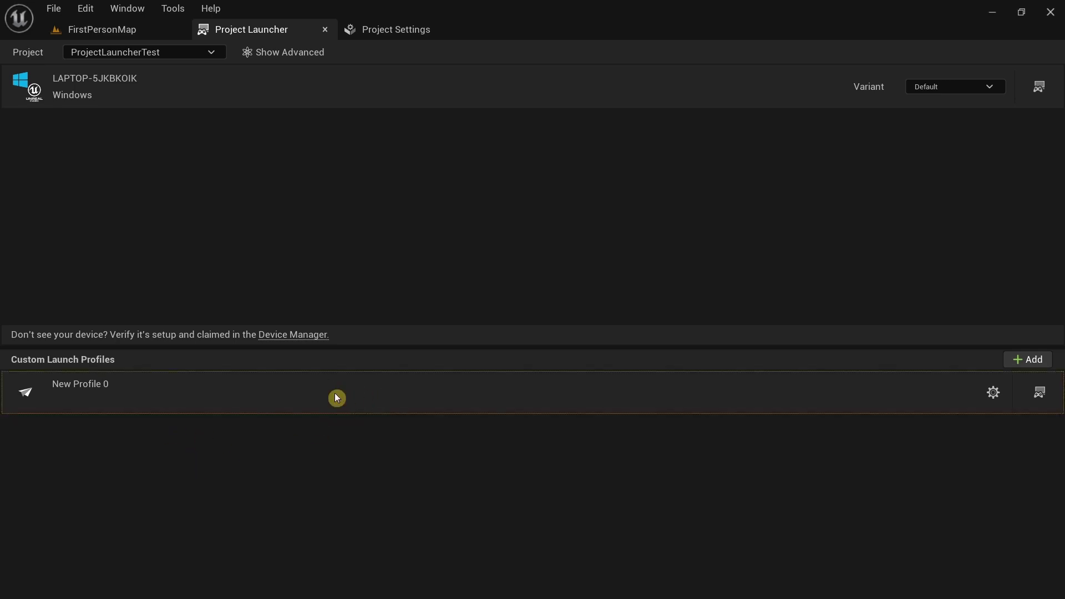
right_click(337, 398)
click(369, 421)
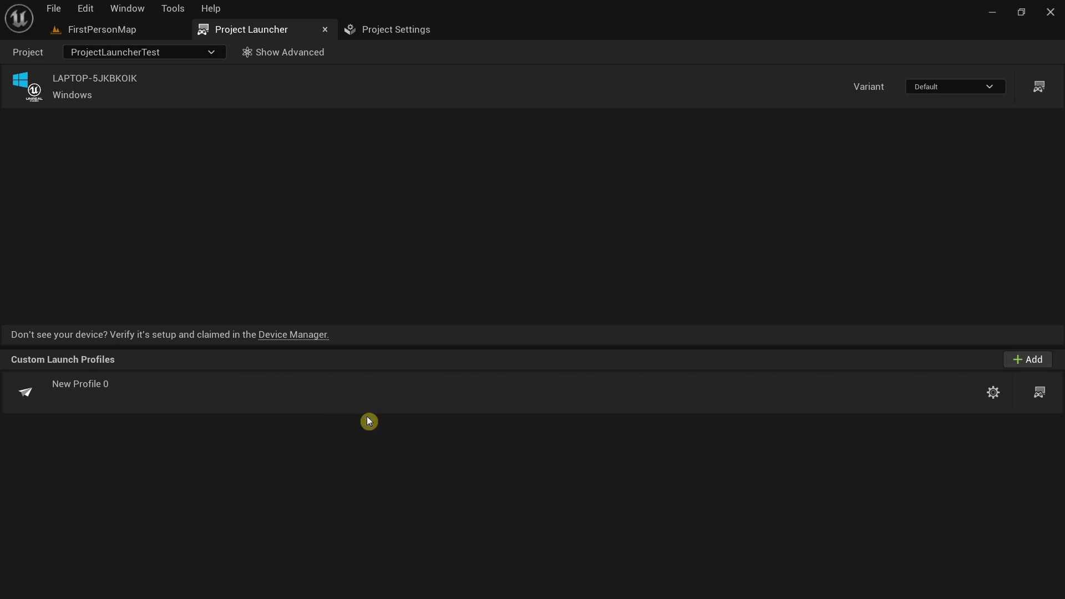
click(556, 335)
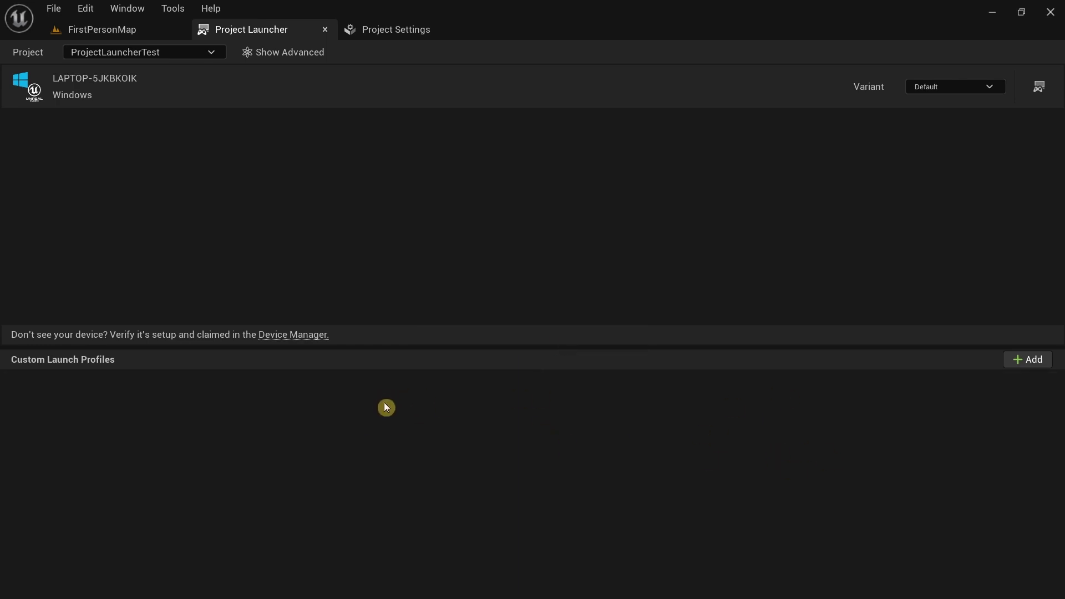
click(1027, 360)
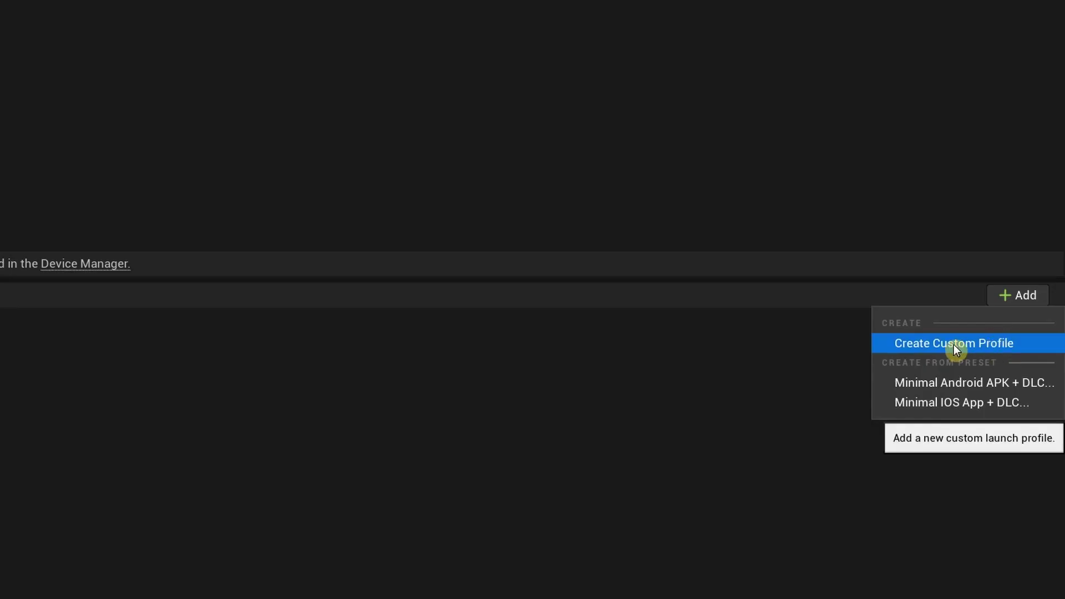
Create a custom launch profile and rename it from New Profile 0 to TestingProfile
click(977, 344)
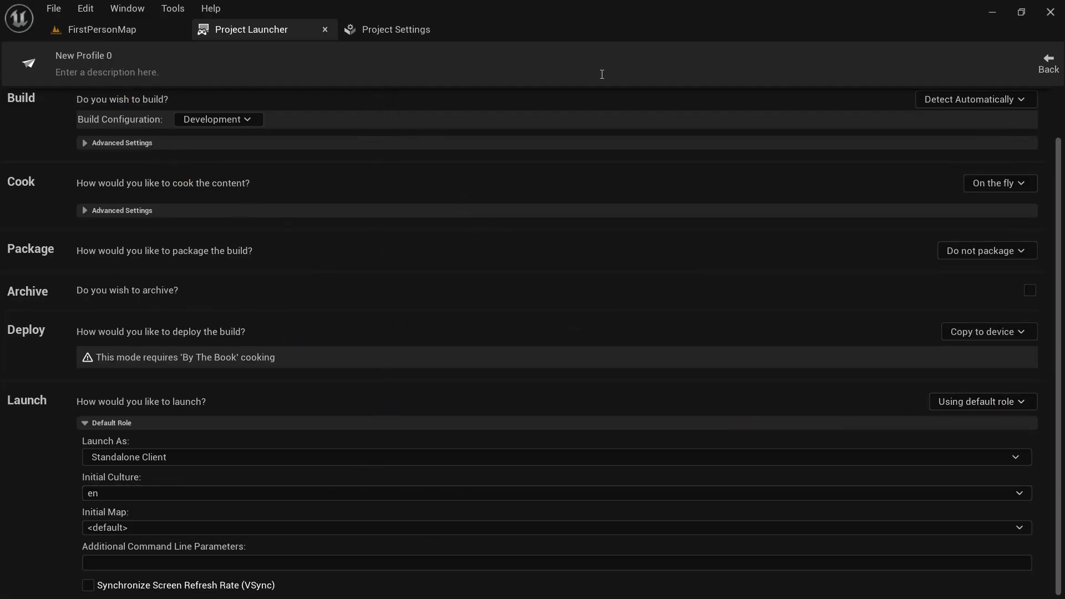
click(118, 56)
click(136, 60)
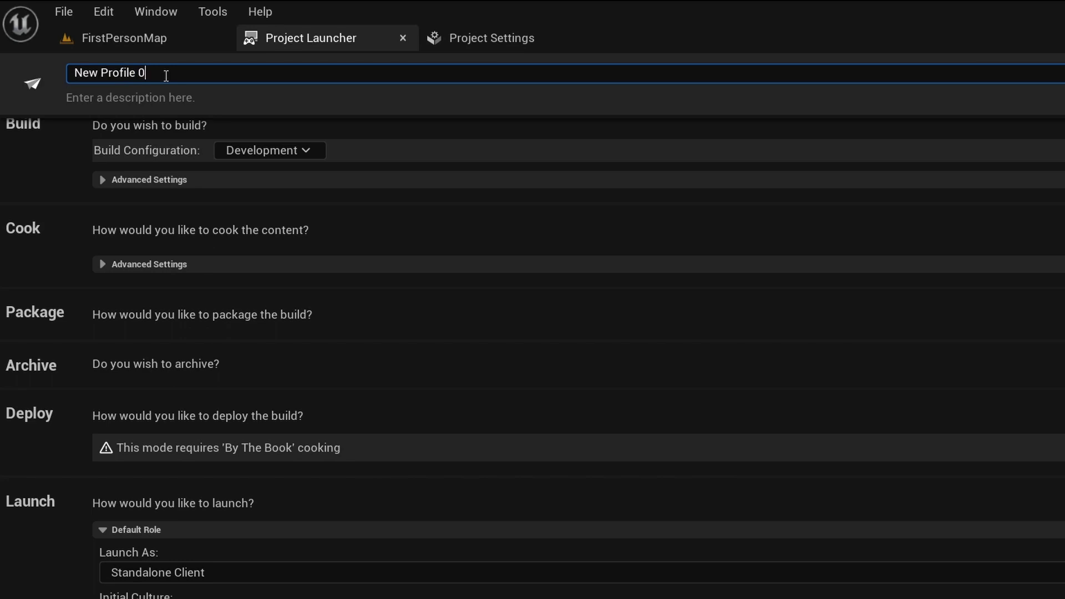
key(BackSpace)
key(BackSpace)
key(BackSpace)
key(BackSpace)
key(BackSpace)
key(BackSpace)
key(BackSpace)
key(BackSpace)
key(BackSpace)
key(BackSpace)
key(BackSpace)
key(BackSpace)
key(BackSpace)
text(TestingProfile)
key(Return)
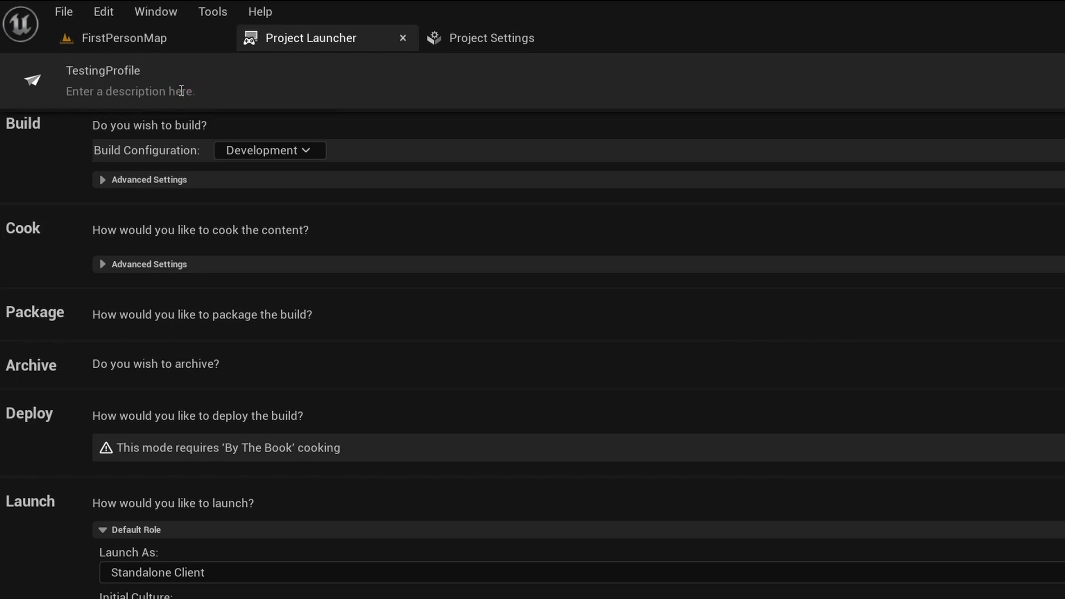
double_click(130, 89)
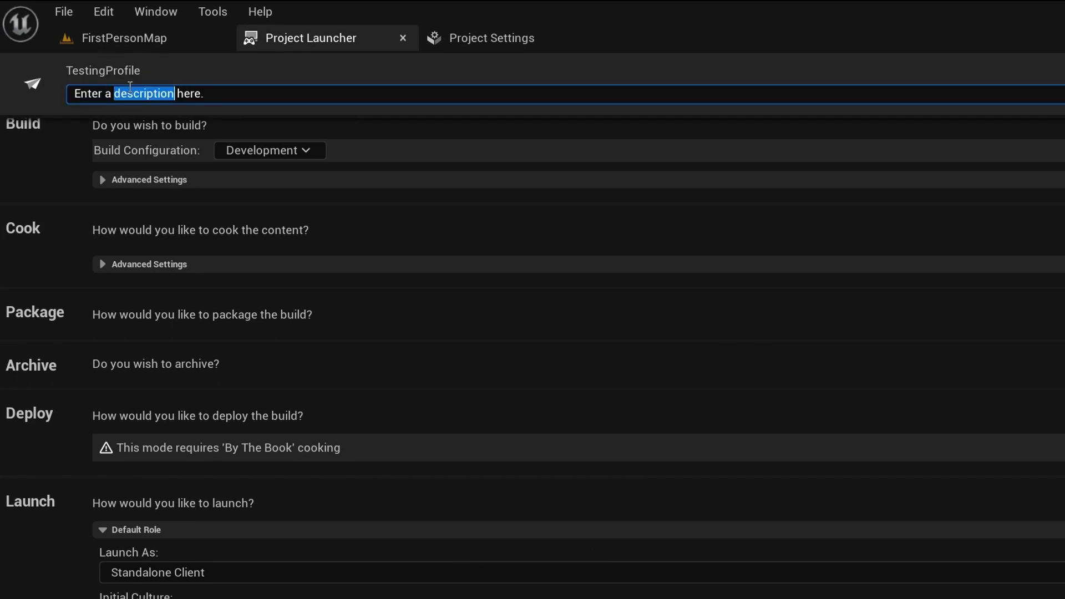
key(Escape)
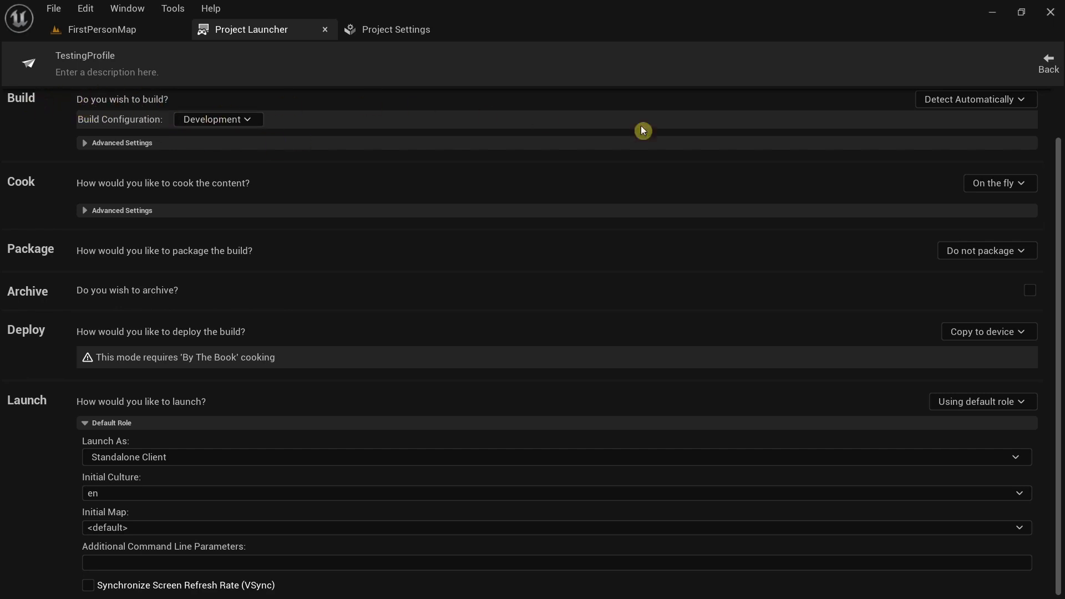
Make TestingProfile always build, with the build configuration set to Shipping
click(948, 100)
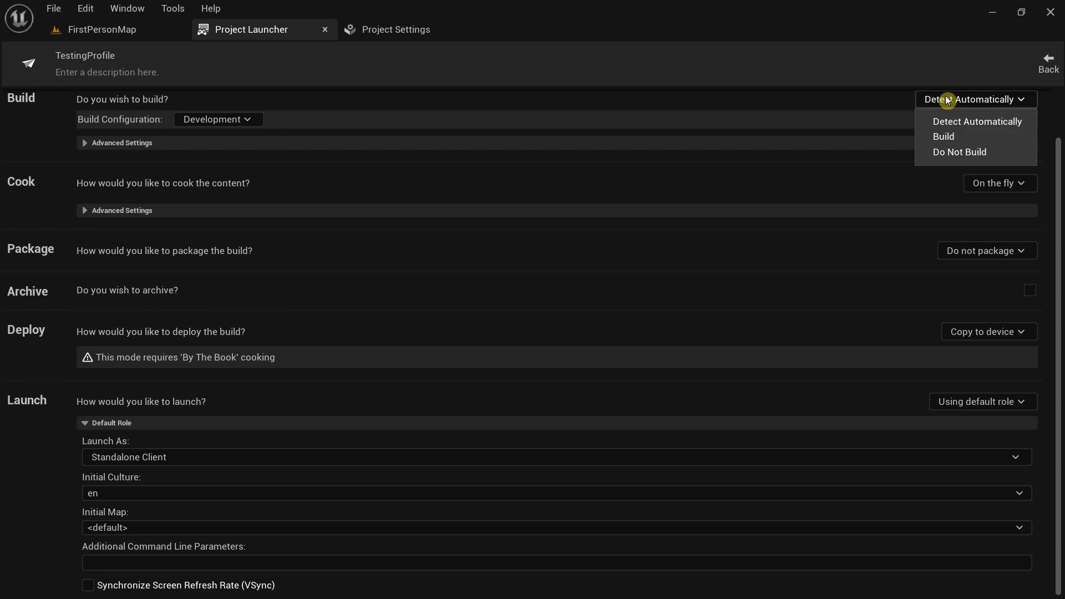
click(950, 137)
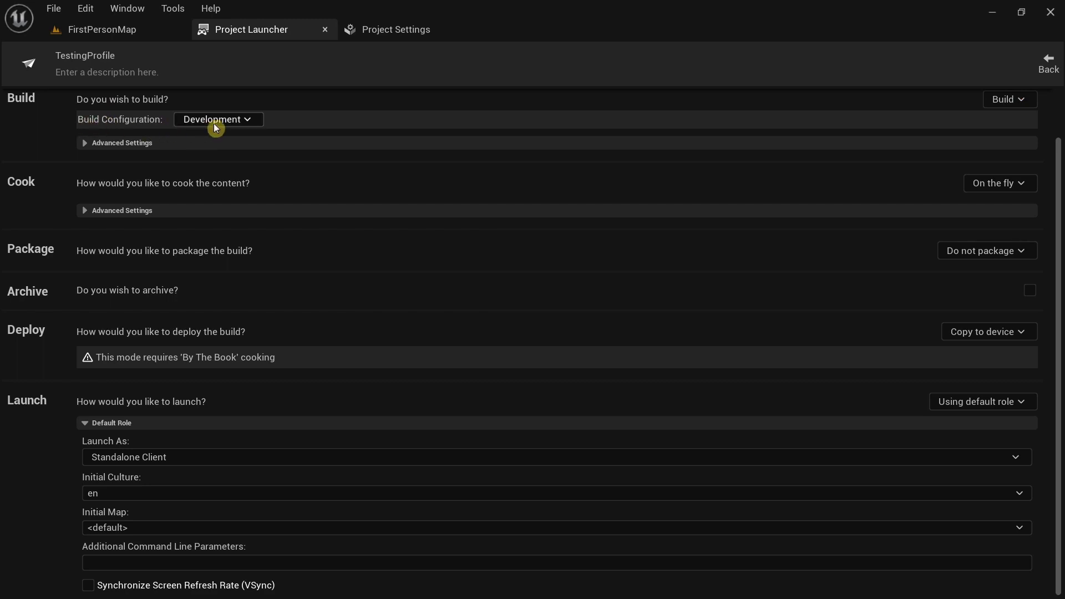
click(249, 118)
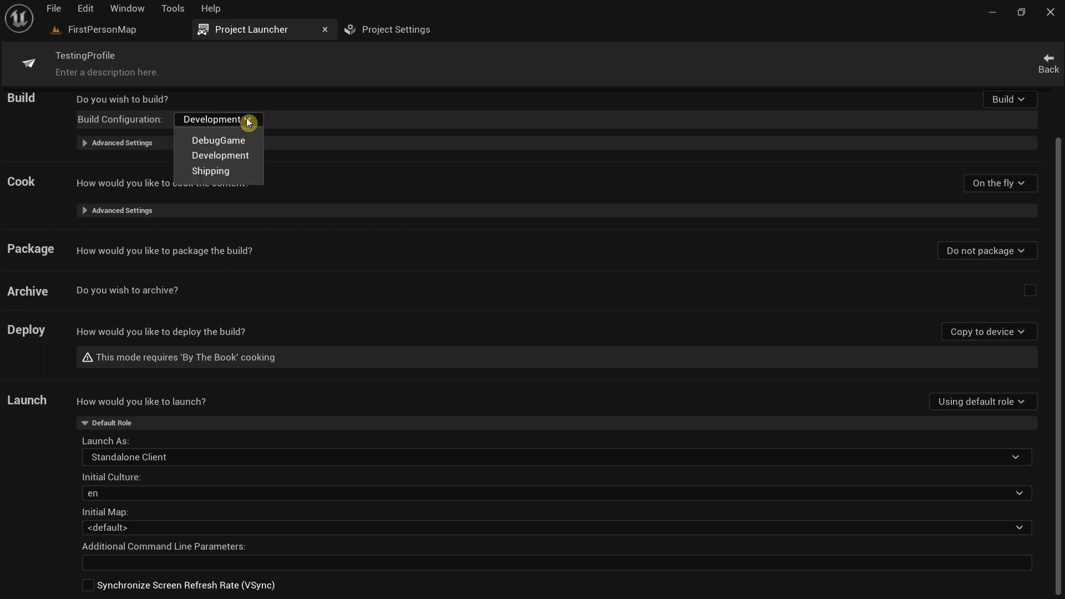
click(221, 177)
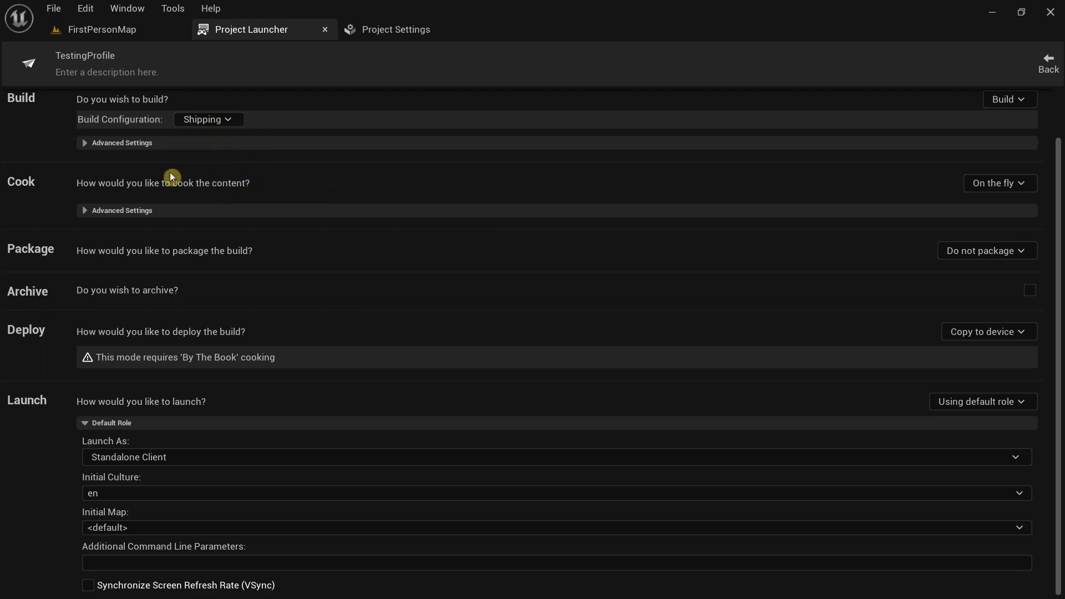
click(87, 144)
scroll(104, 115, up, 2)
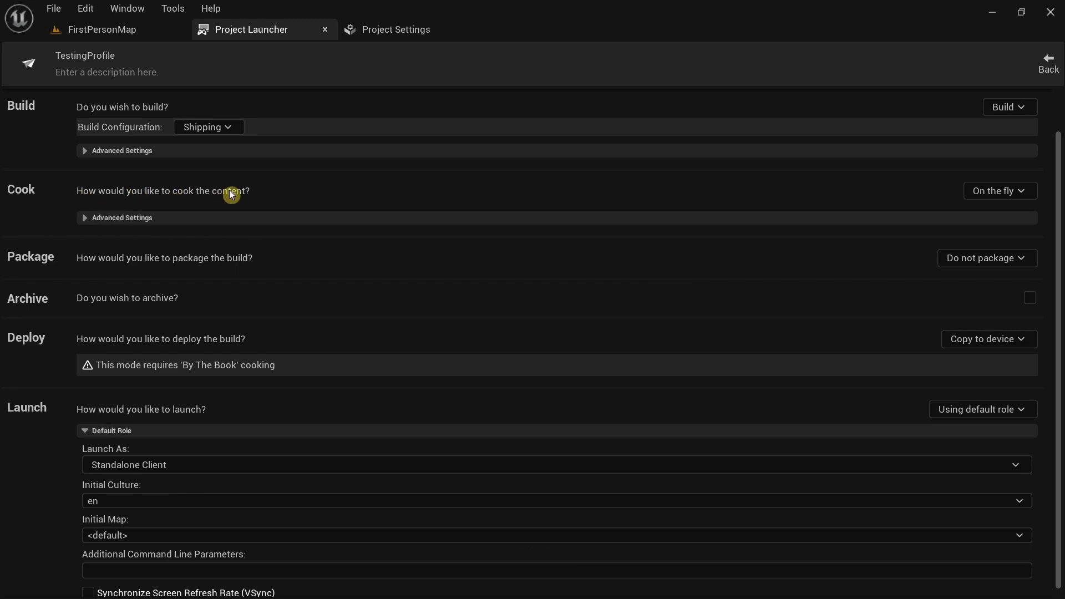
Switch cooking from 'On the fly' to 'By the book' and add Windows as a cooked platform
click(1013, 191)
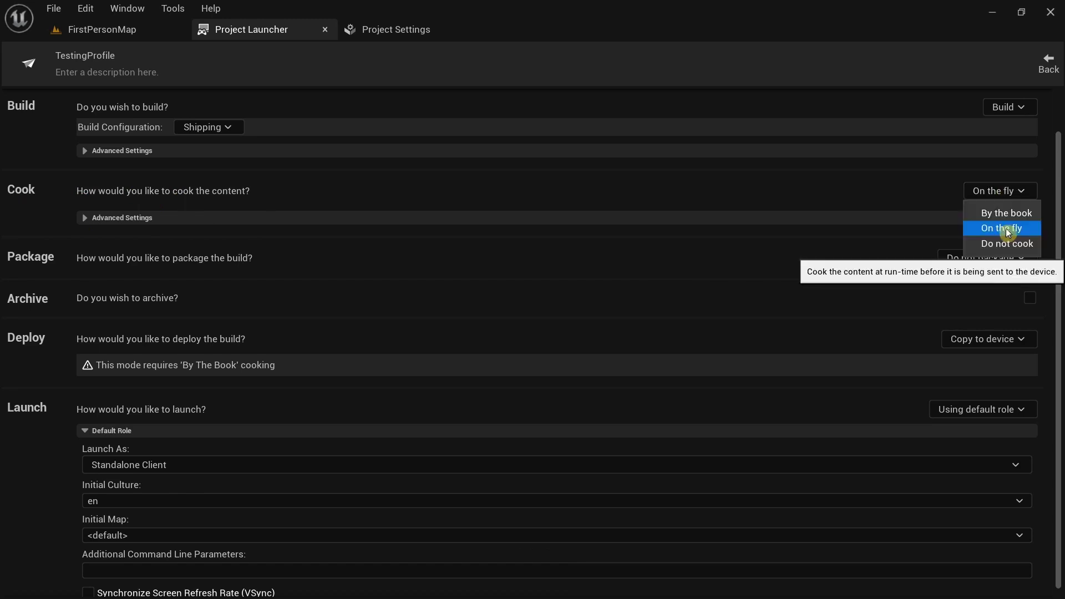
click(1012, 213)
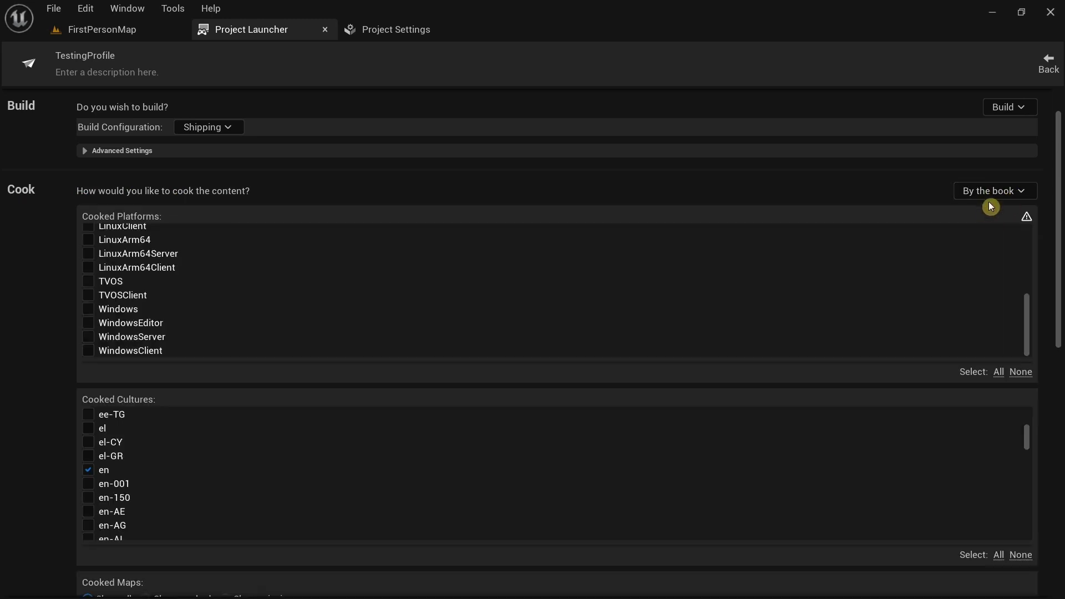
scroll(114, 333, up, 10)
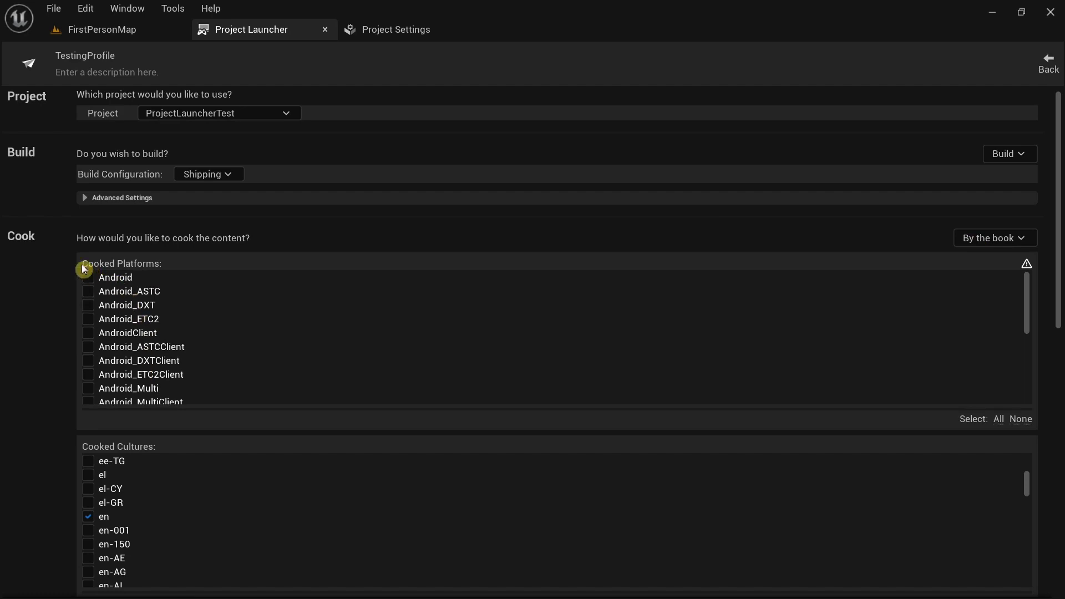
scroll(438, 302, down, 10)
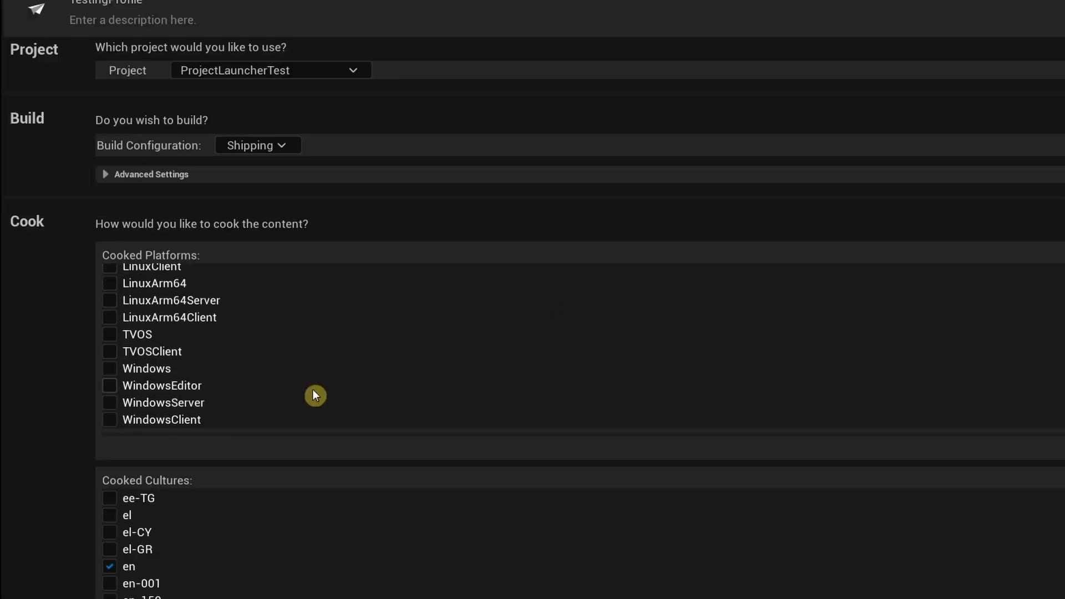
click(110, 369)
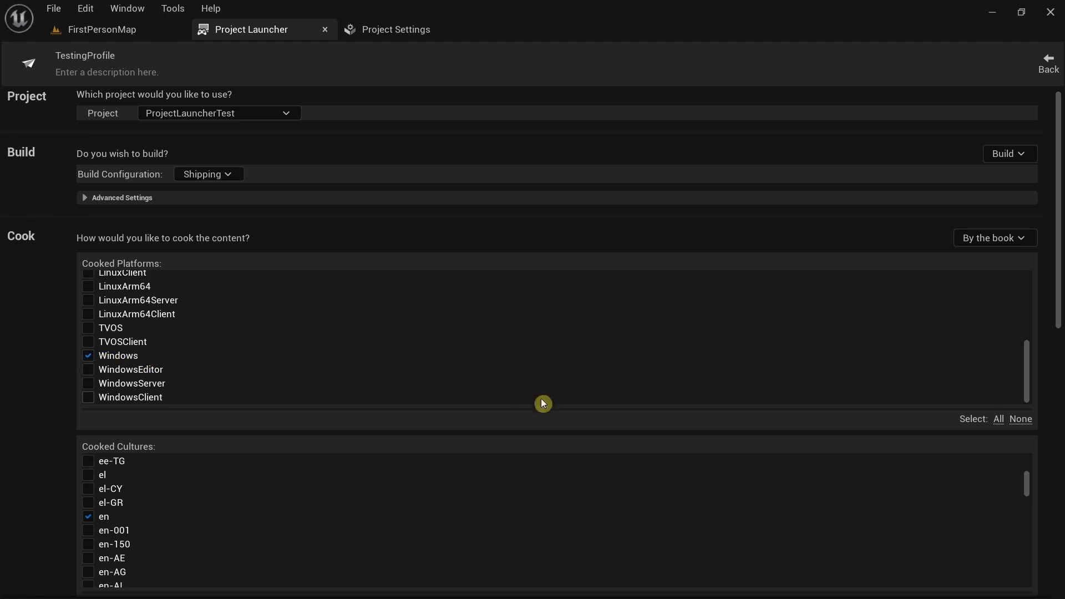
scroll(542, 405, down, 5)
scroll(284, 347, down, 2)
scroll(266, 347, up, 5)
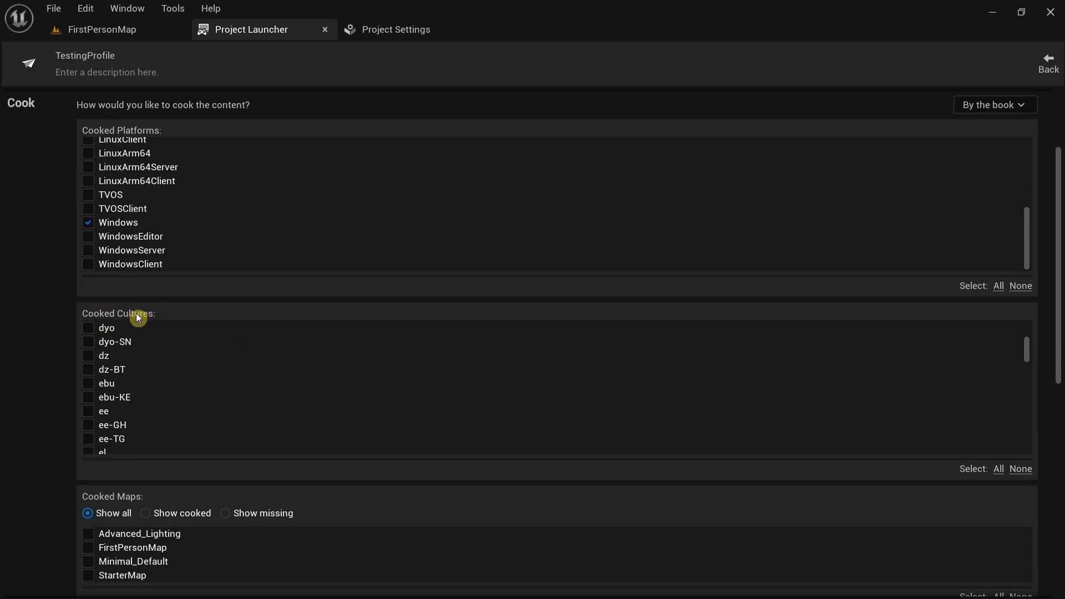
scroll(530, 362, down, 6)
scroll(535, 355, up, 7)
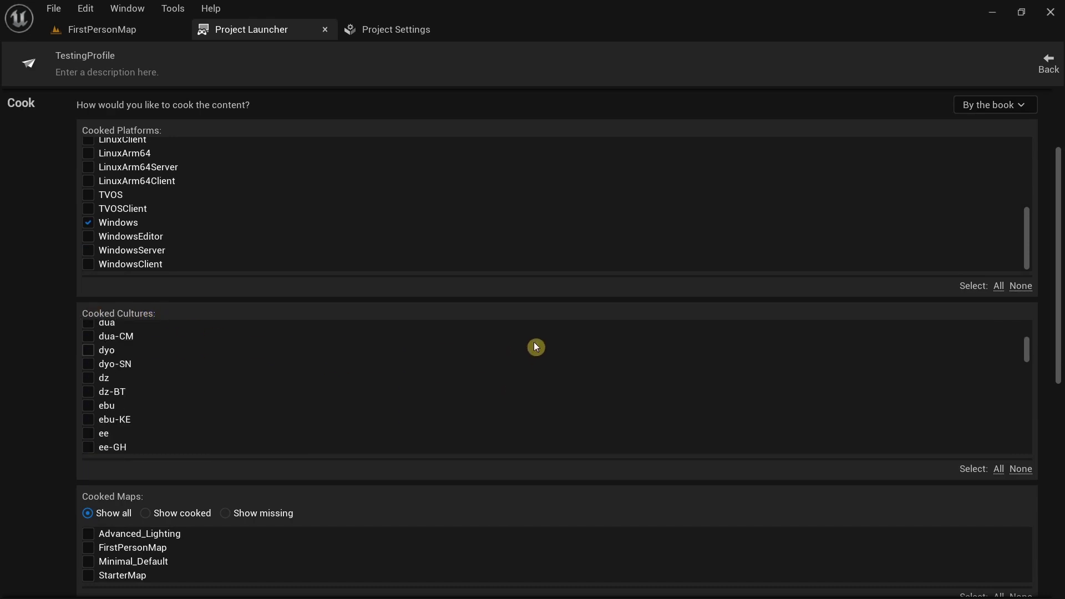
scroll(621, 378, down, 4)
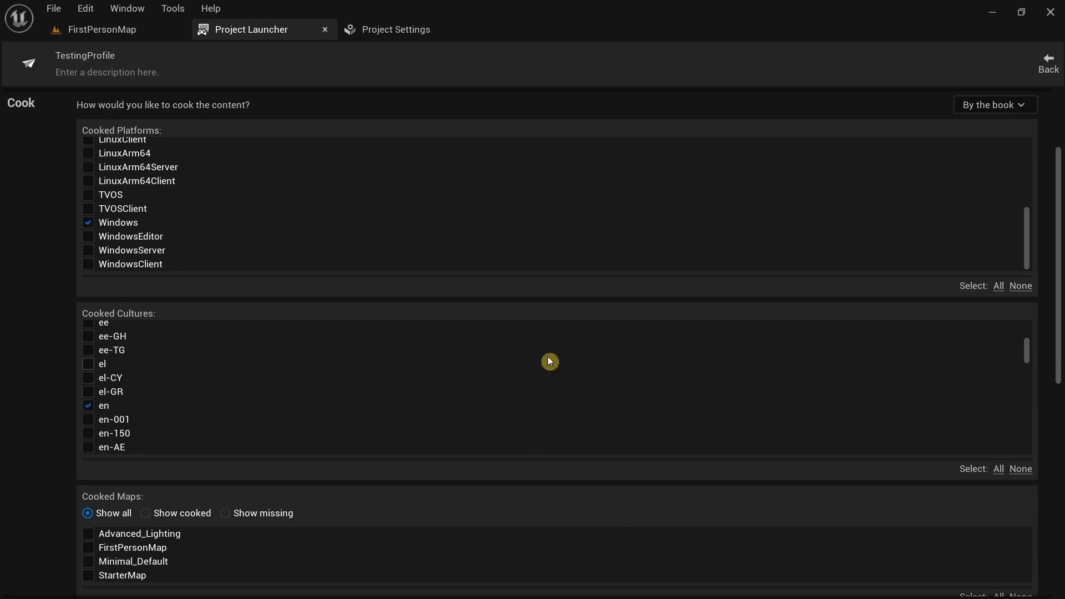
Keep en as the cooked culture and check StarterMap under Cooked Maps
click(133, 404)
scroll(1046, 398, down, 3)
scroll(1046, 399, down, 2)
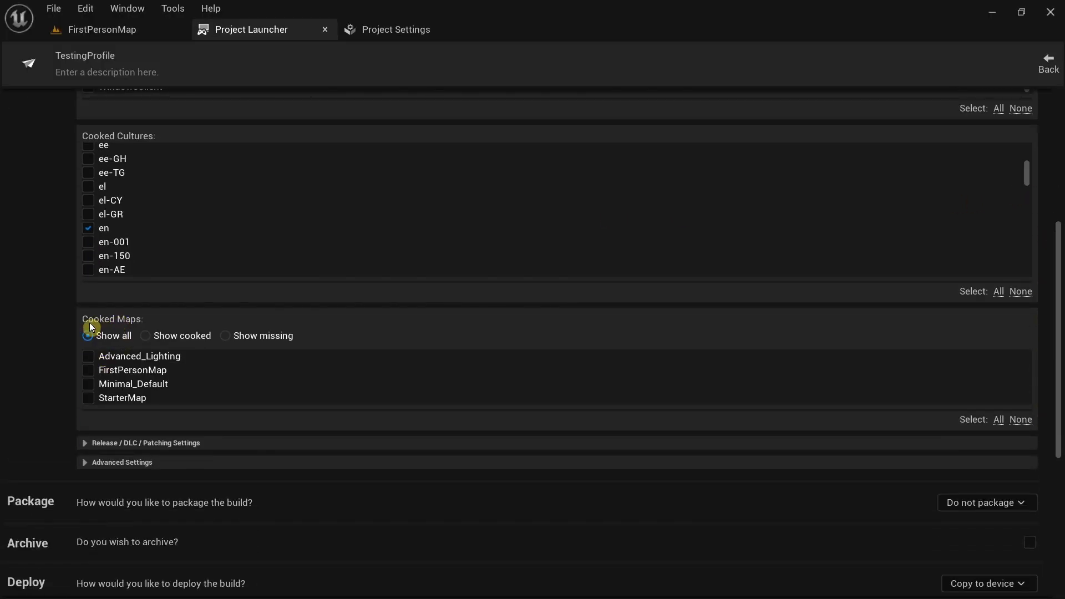
click(92, 400)
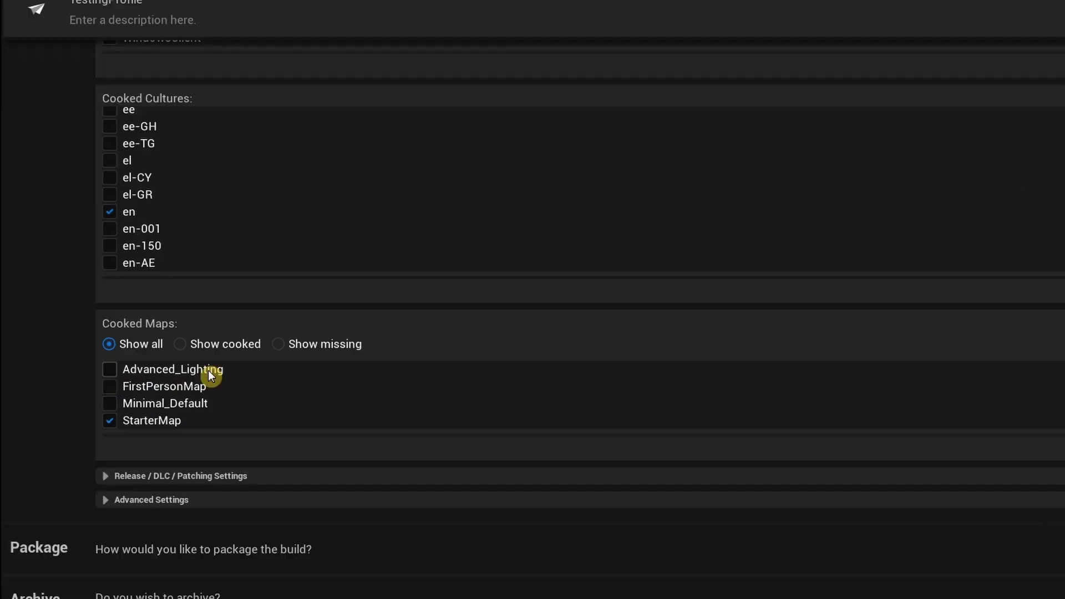
click(222, 343)
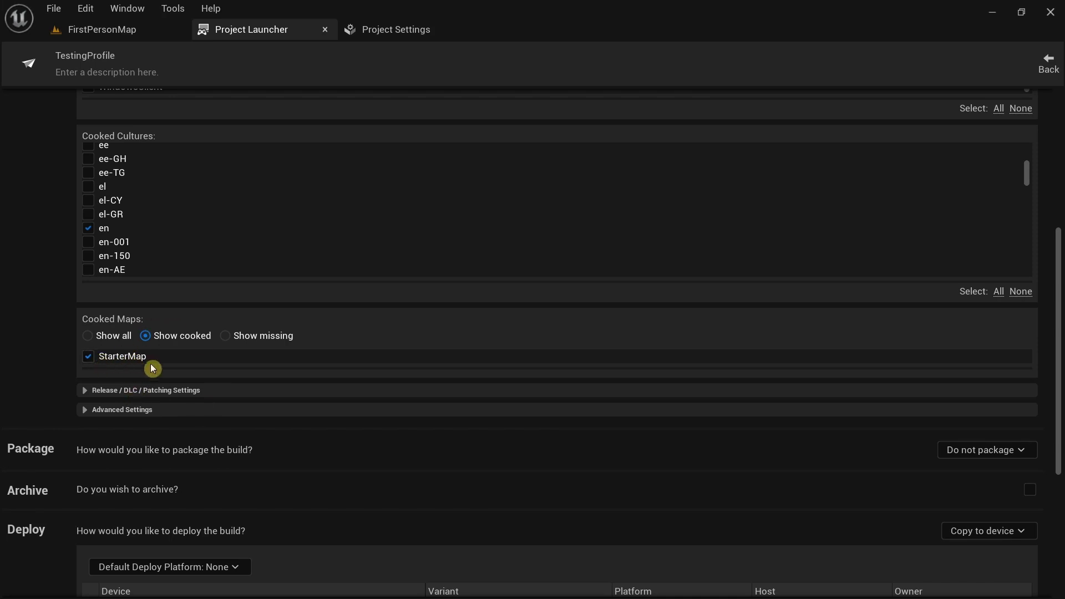
click(106, 337)
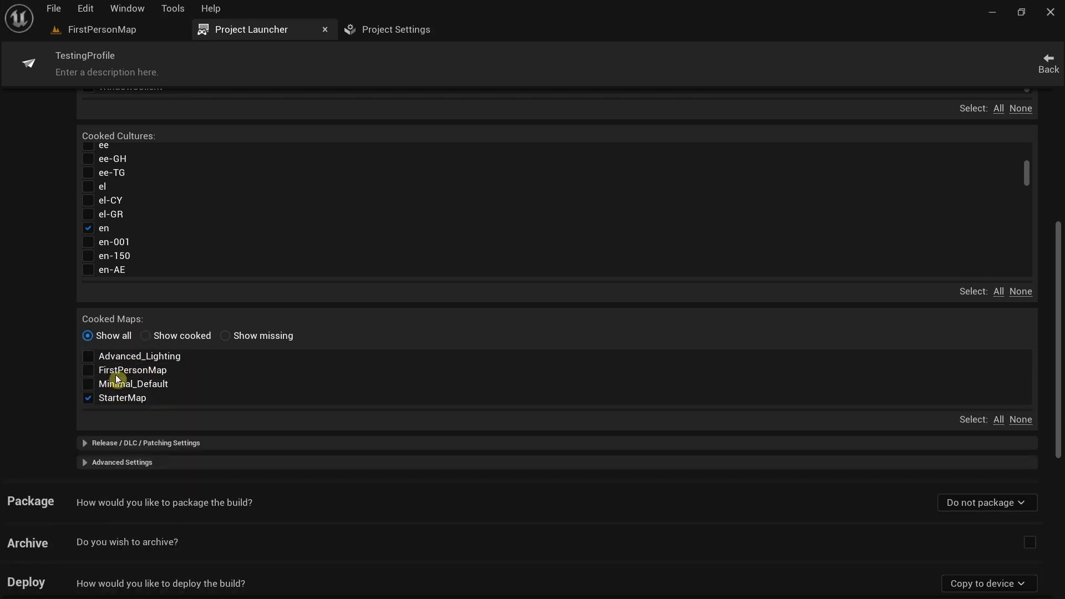
Uncheck Advanced_Lighting, FirstPersonMap and Minimal_Default, then expand Release / DLC / Patching Settings
click(1002, 426)
click(87, 356)
click(88, 384)
click(165, 374)
click(190, 335)
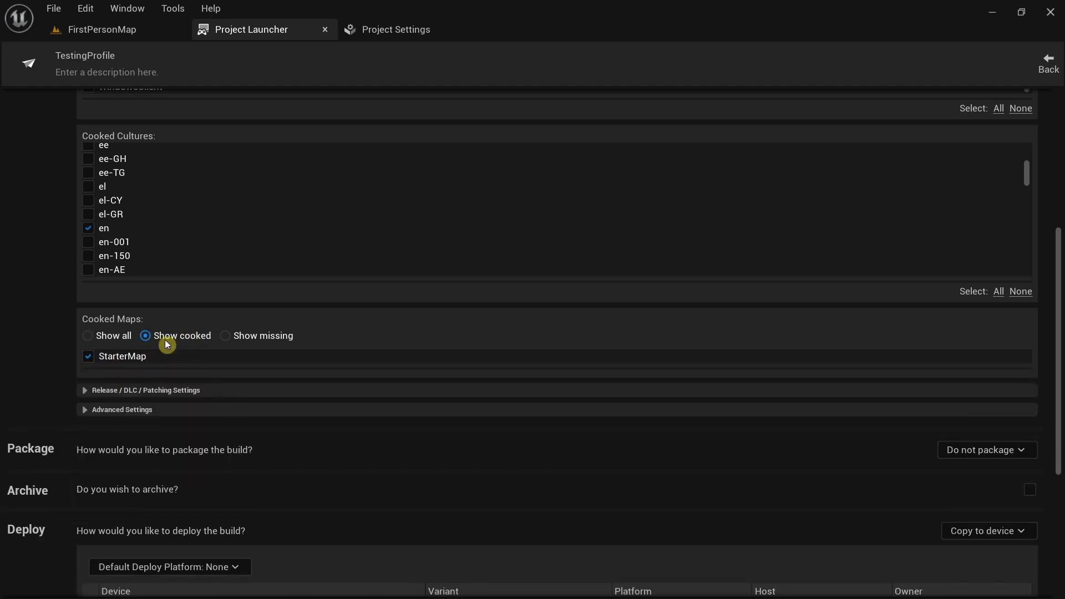
click(118, 336)
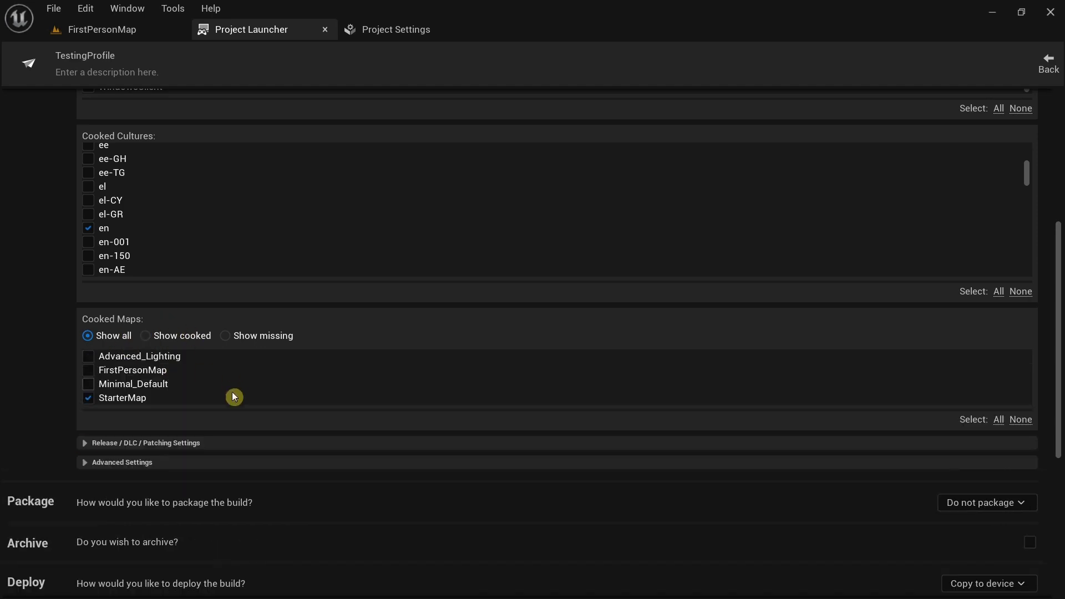
click(84, 440)
scroll(288, 444, down, 2)
Collapse the Release / DLC / Patching Settings section, leaving StarterMap as the only cooked map
scroll(251, 440, down, 1)
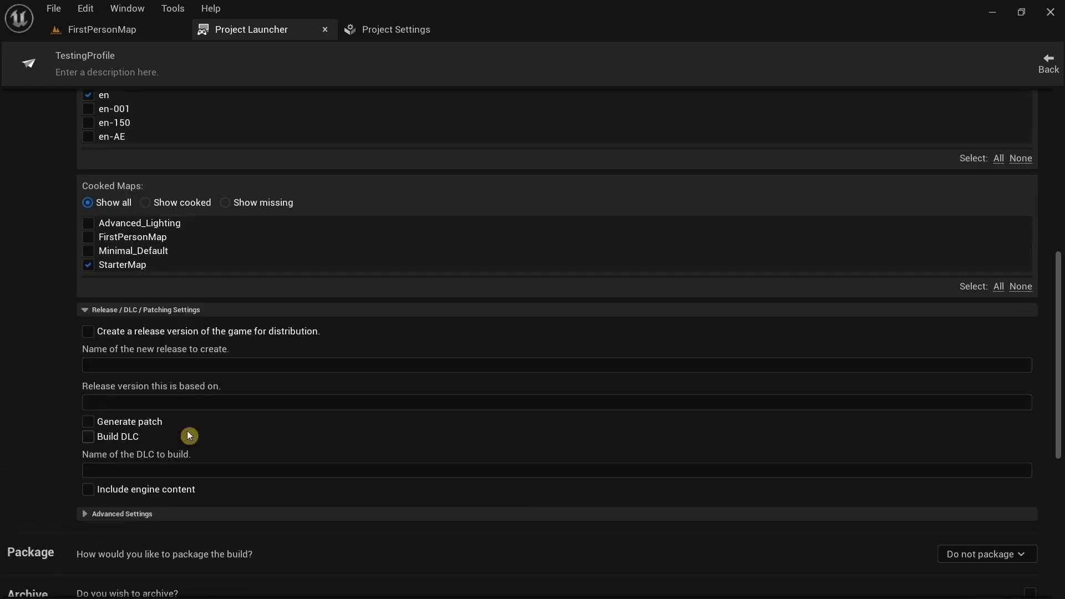
click(85, 310)
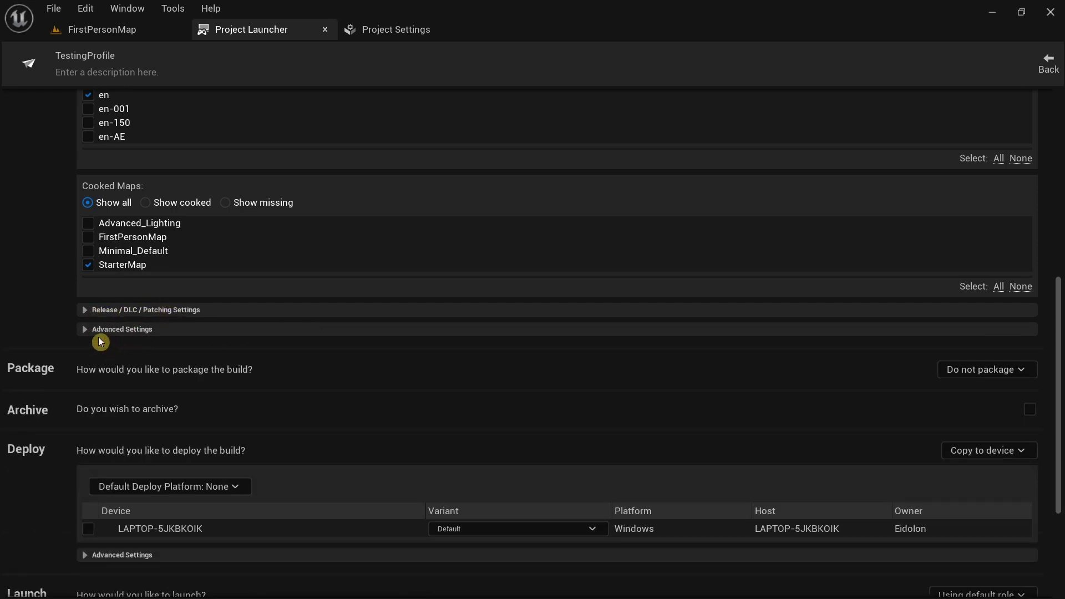
click(107, 311)
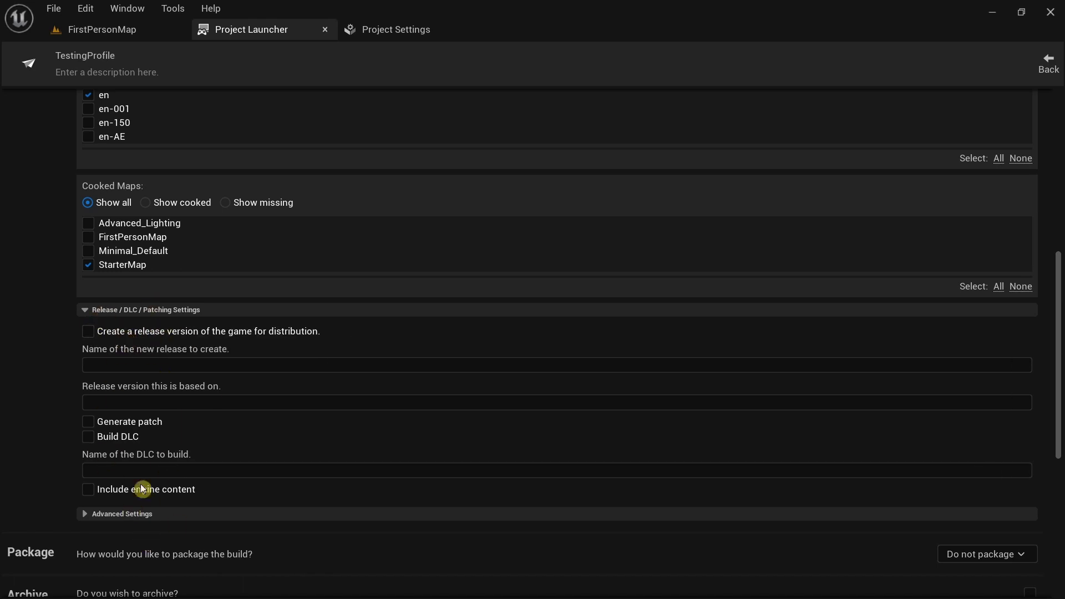
click(119, 309)
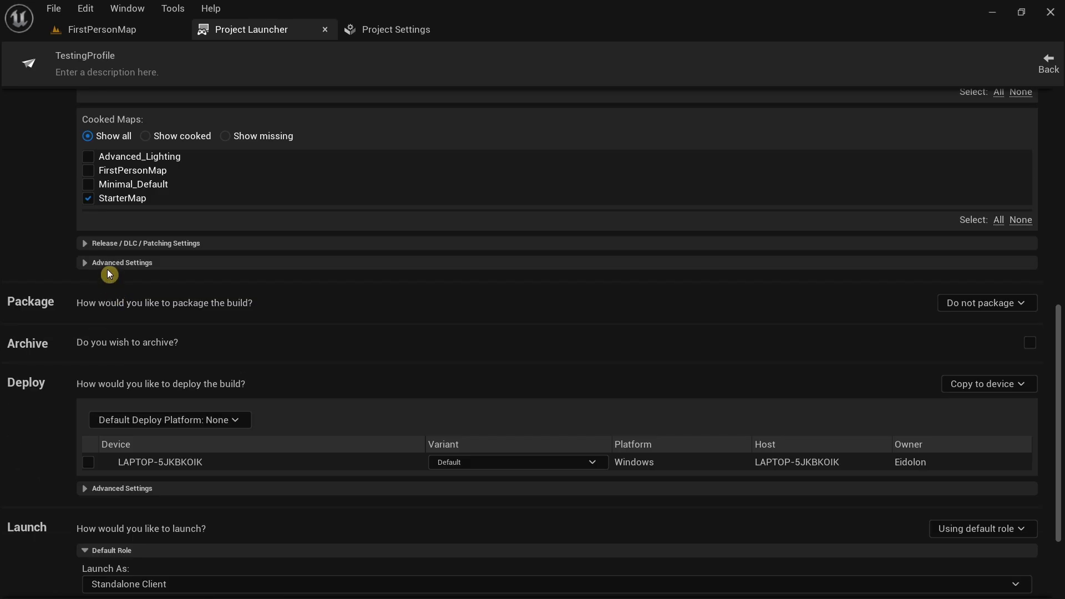
Set the cooker build configuration under Advanced Settings to Shipping
click(109, 265)
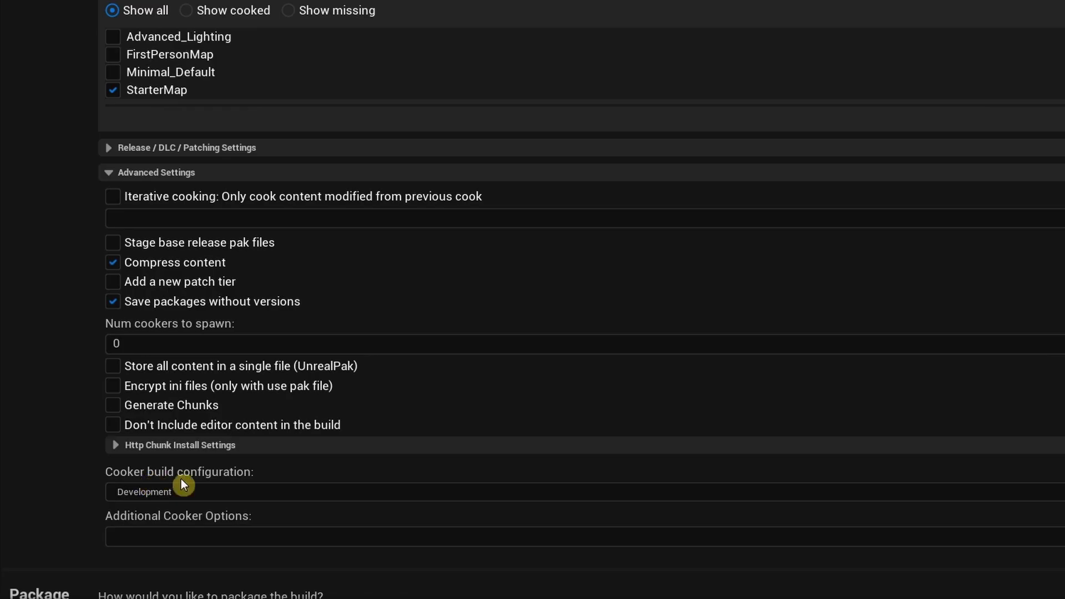
click(257, 494)
click(189, 554)
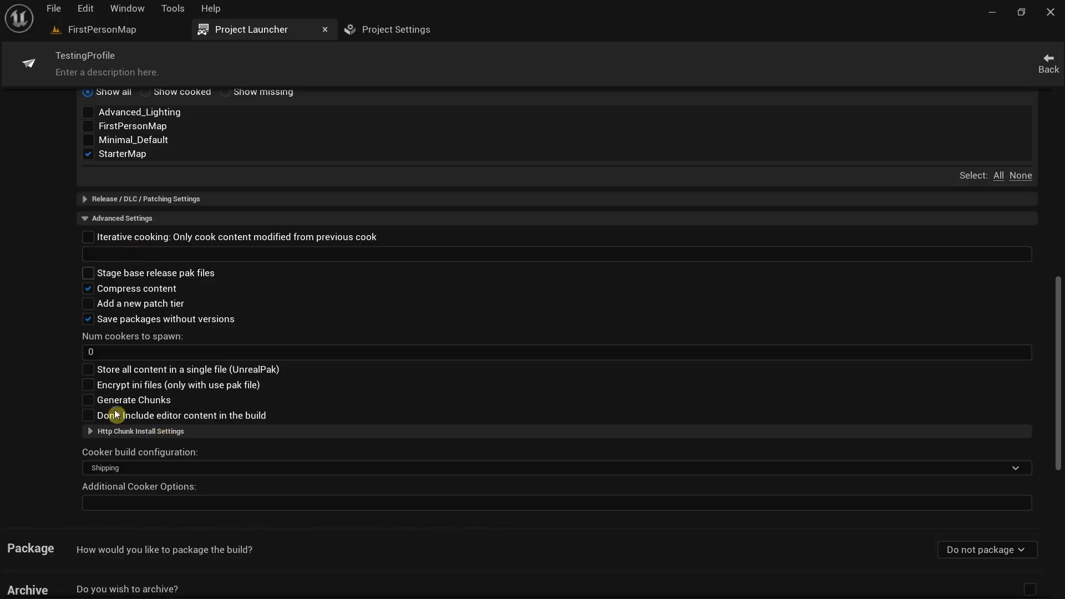
click(115, 219)
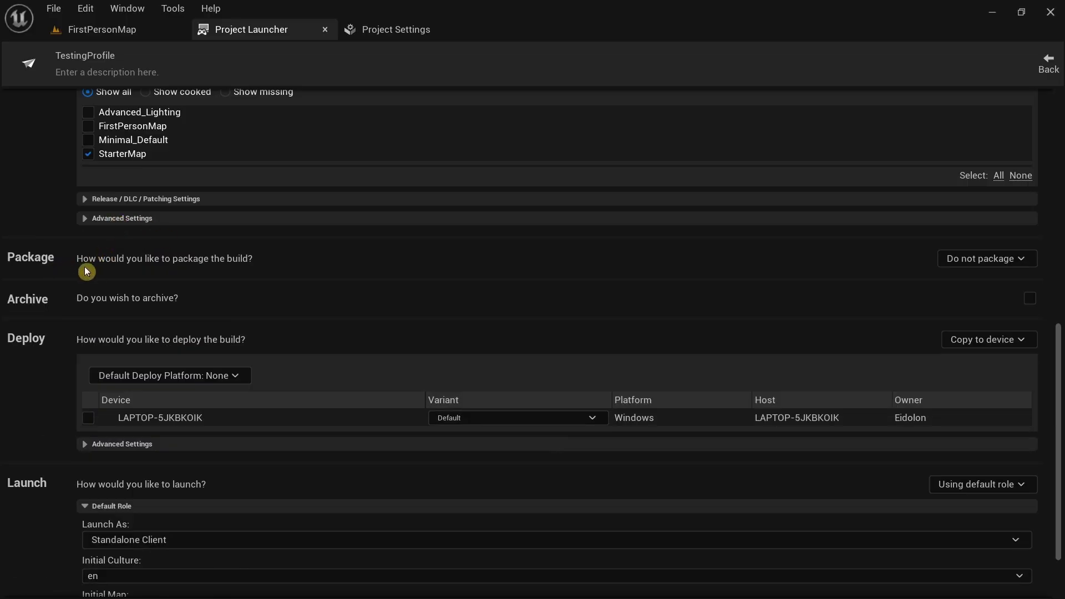
Set Package to 'Package & store locally' with a new UnrealTest/TestFolder as the directory
click(1023, 259)
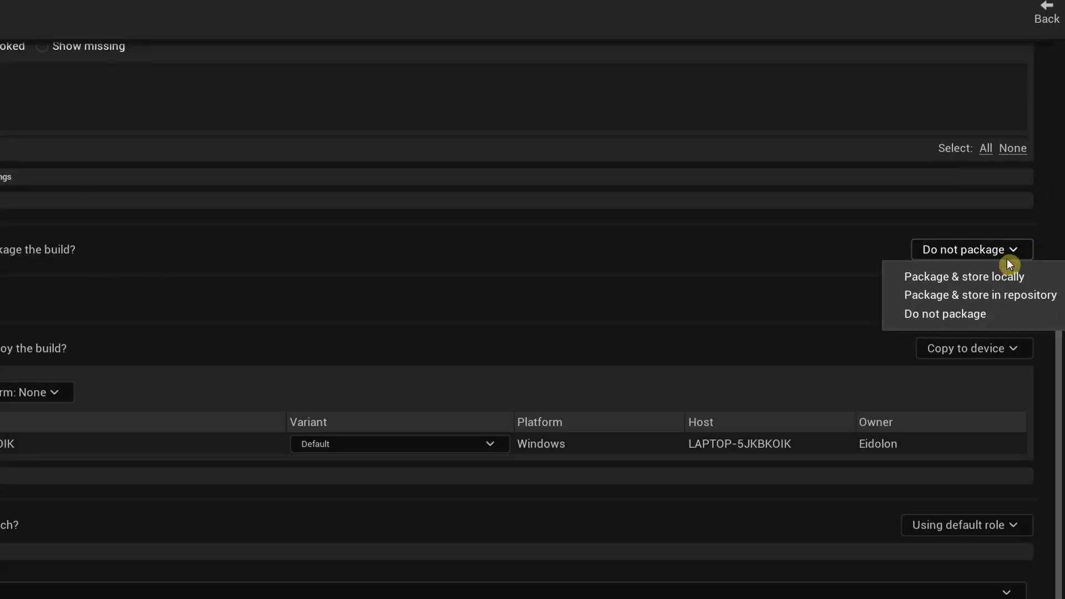
click(906, 277)
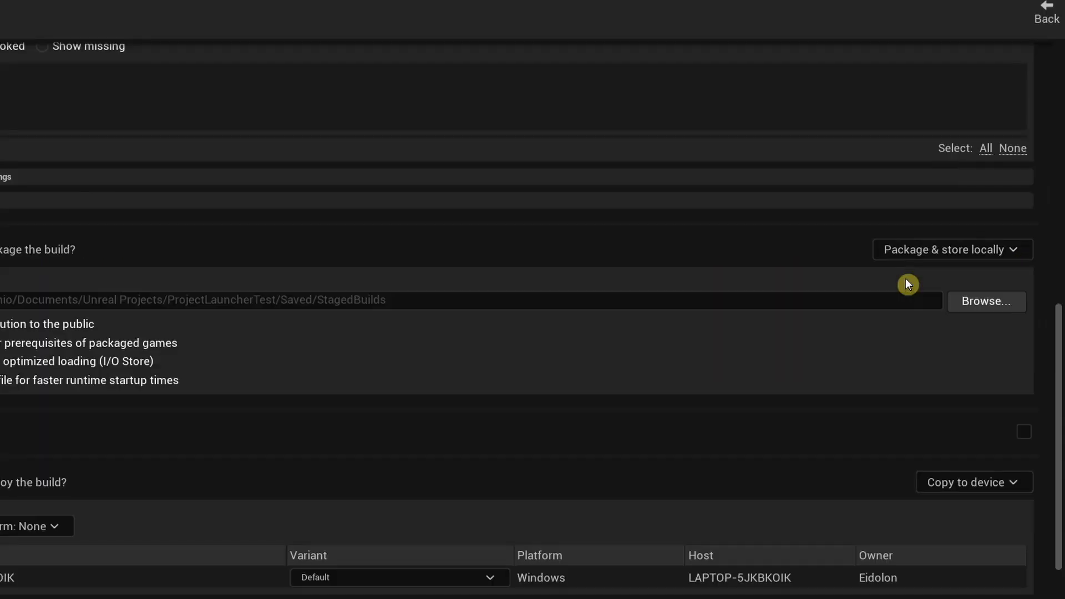
click(988, 301)
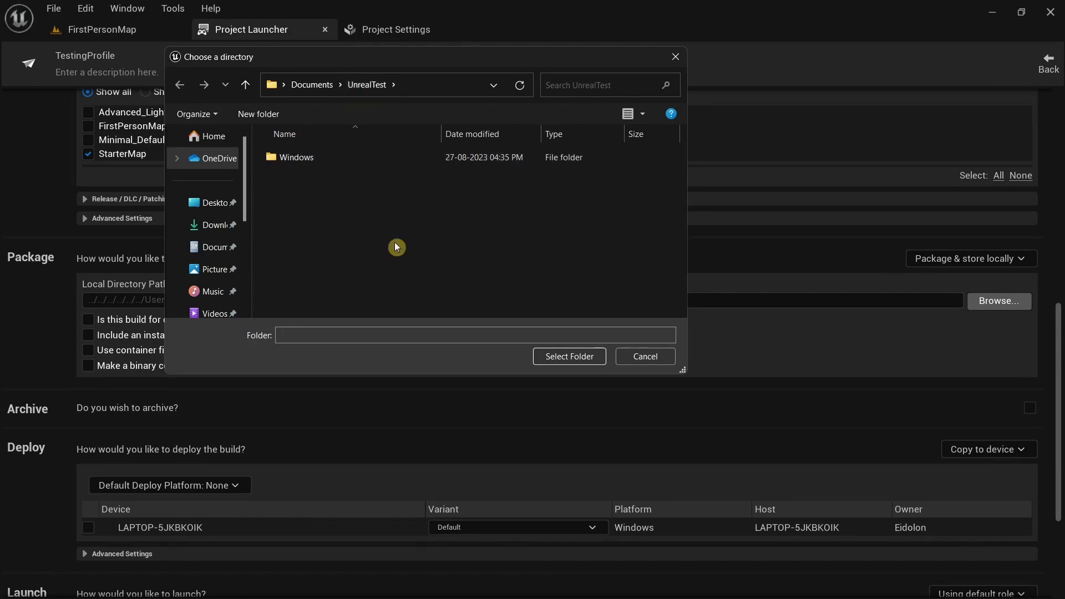
right_click(383, 193)
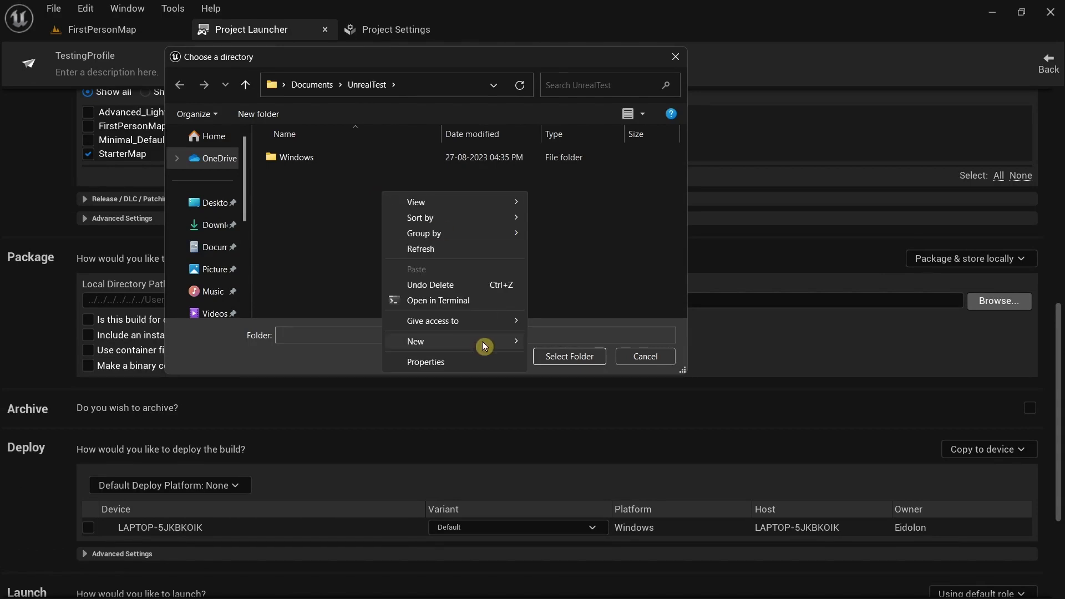
mouse_move(484, 347)
click(539, 336)
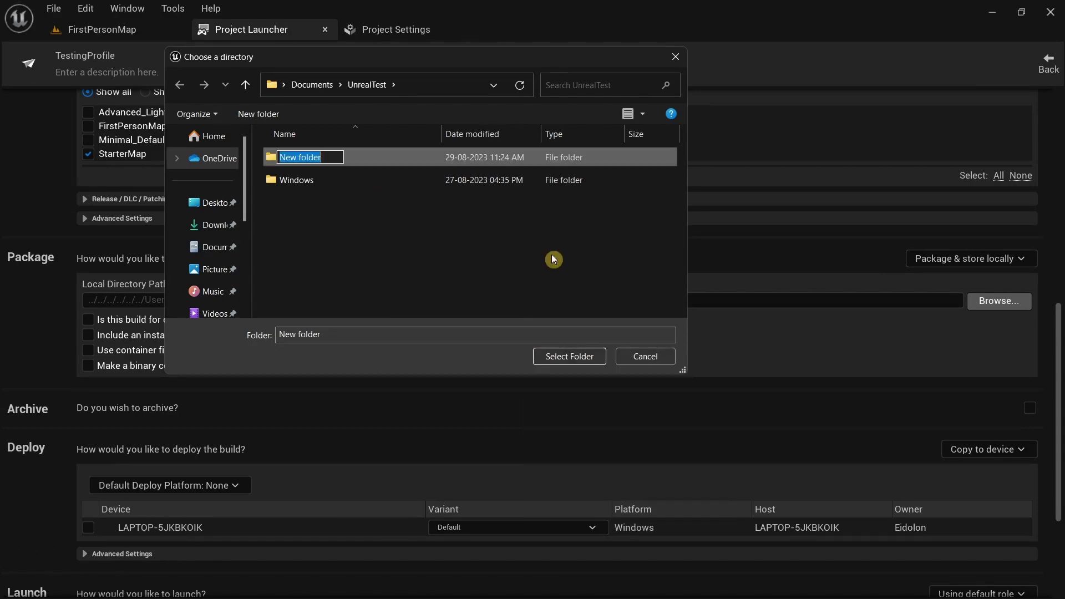
text(Te)
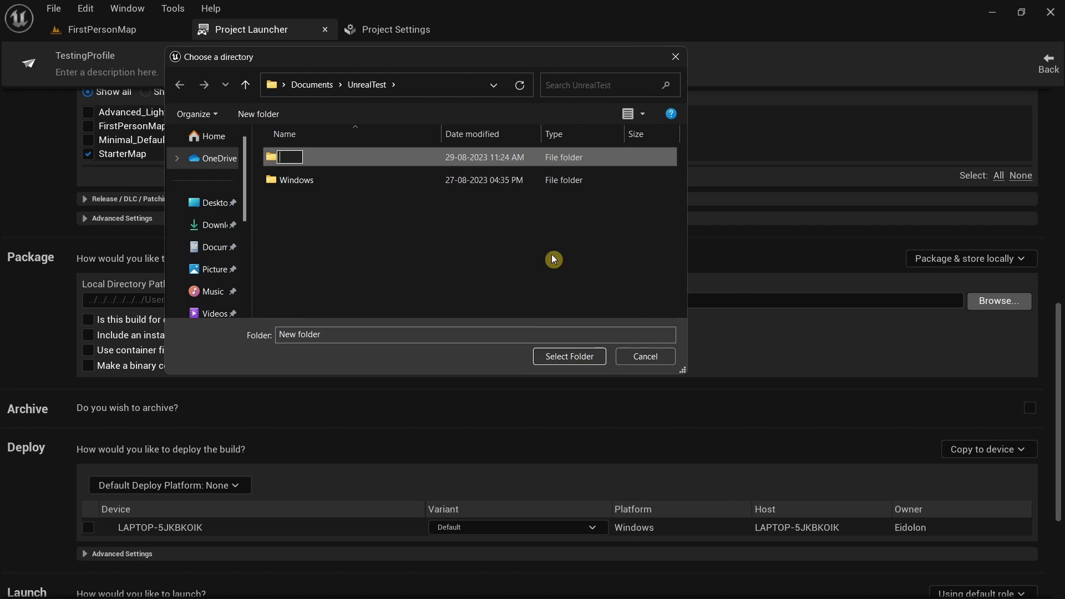
text(stFolder)
key(Return)
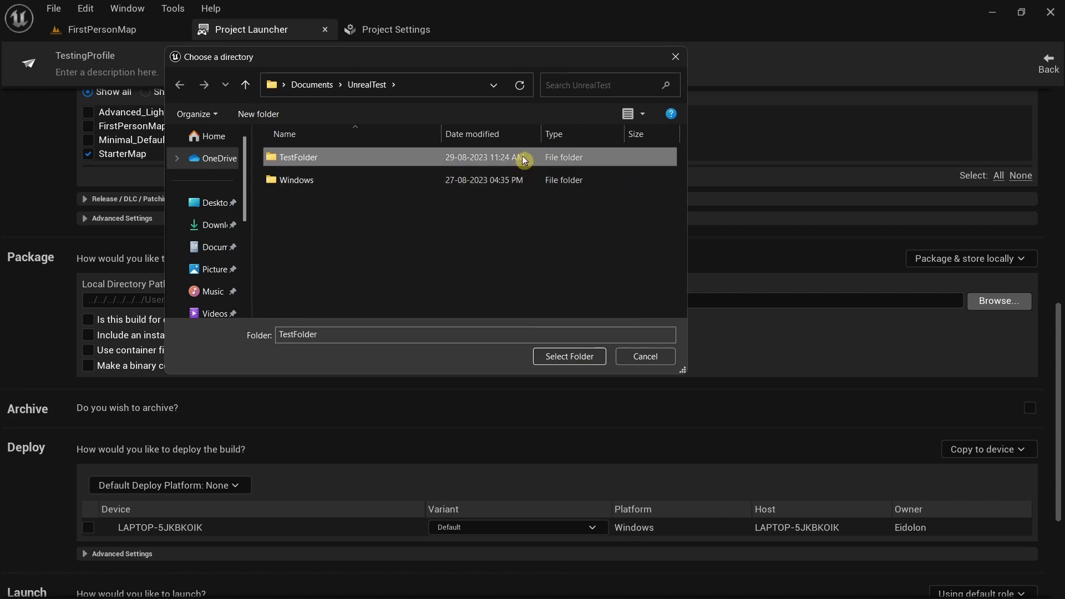
double_click(521, 156)
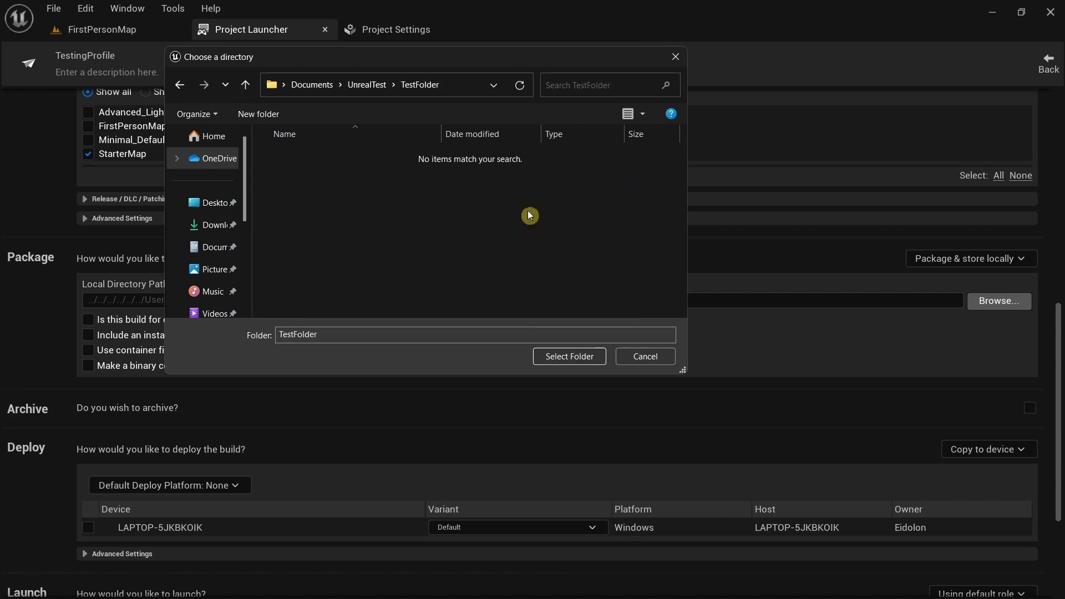
click(566, 357)
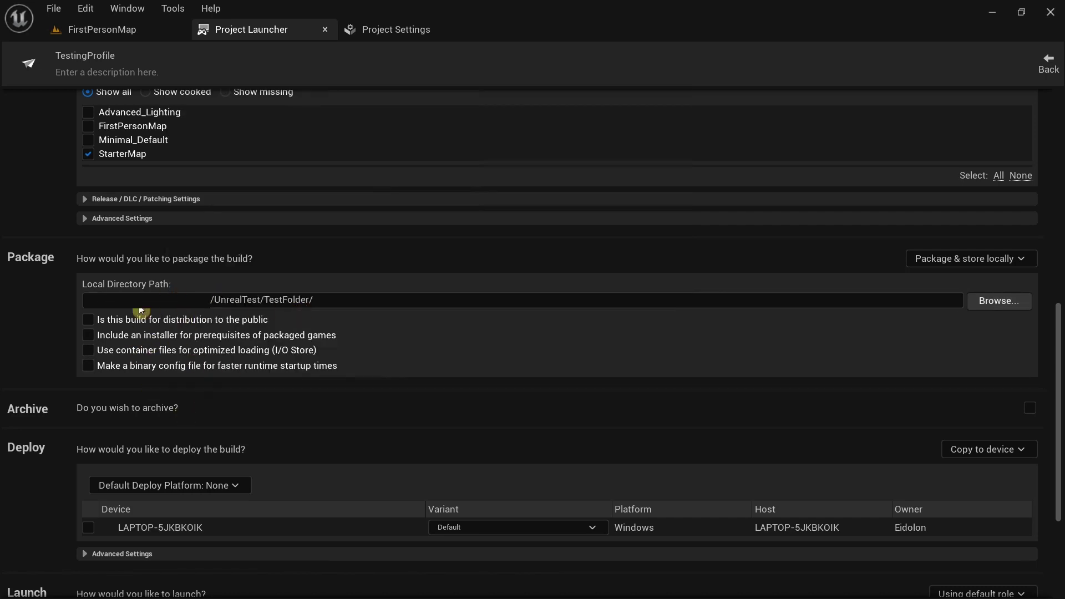
Change the Deploy setting from 'Copy to device' to 'Do not deploy'
scroll(43, 367, down, 3)
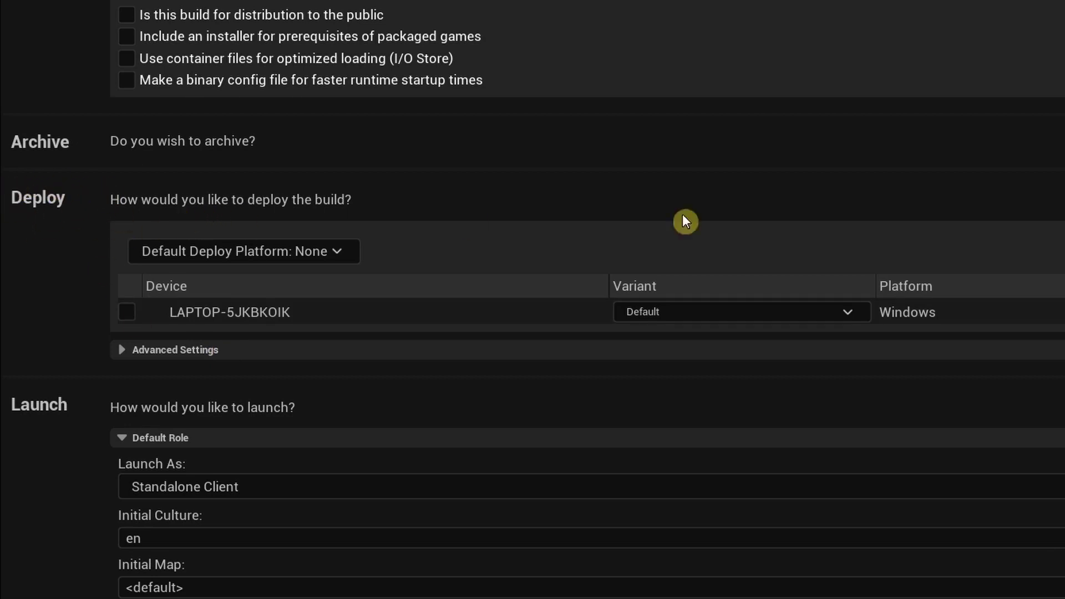
click(972, 209)
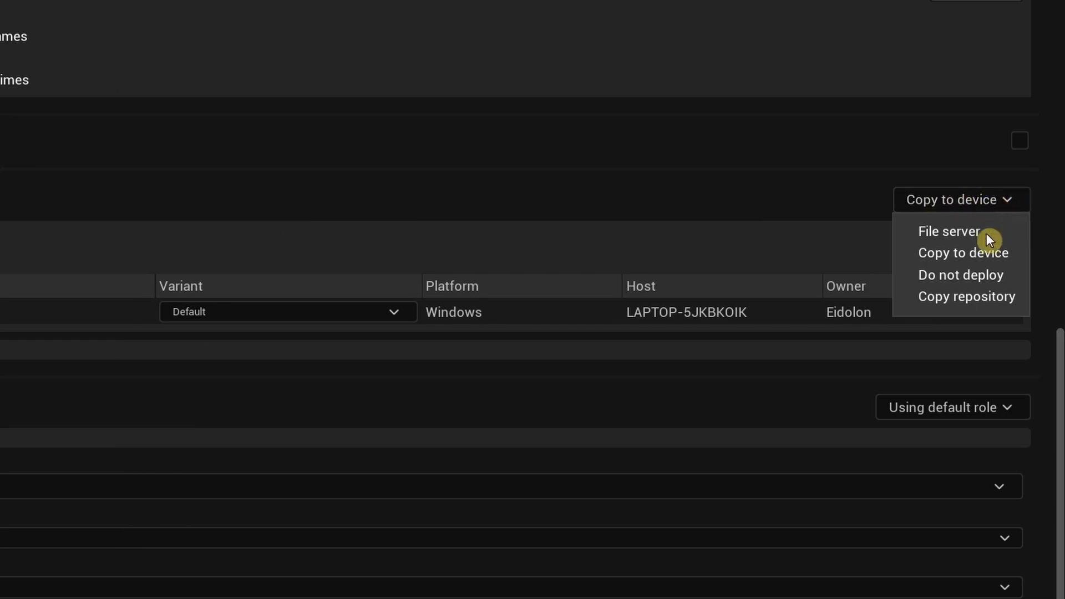
click(1000, 274)
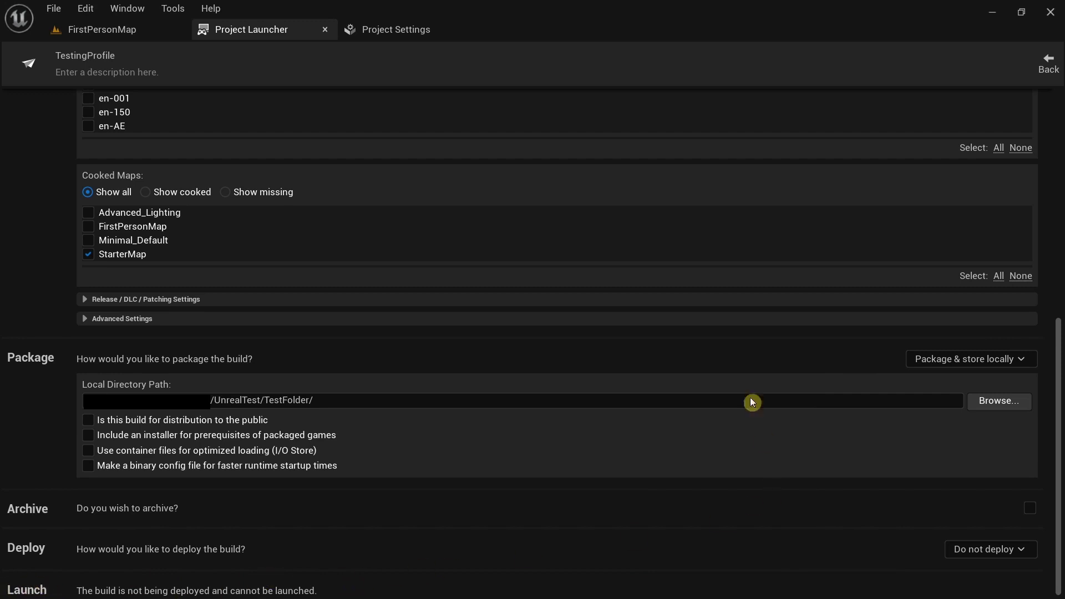
scroll(723, 186, up, 3)
scroll(982, 141, up, 4)
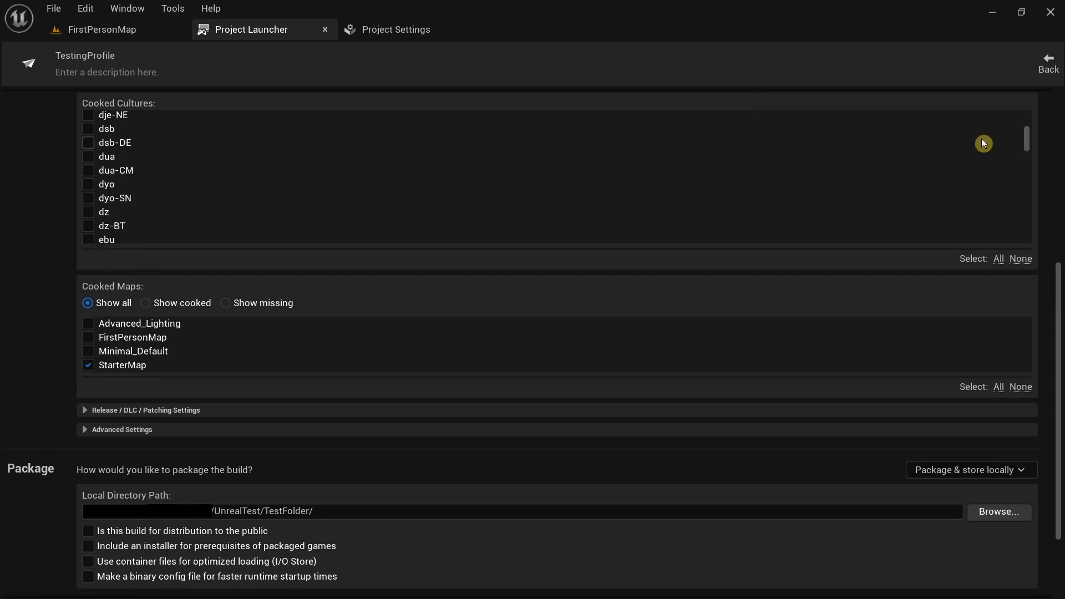
scroll(1058, 152, up, 5)
Exit the profile editor to the profile list, then check the FirstPersonMap Platforms menu
click(1048, 65)
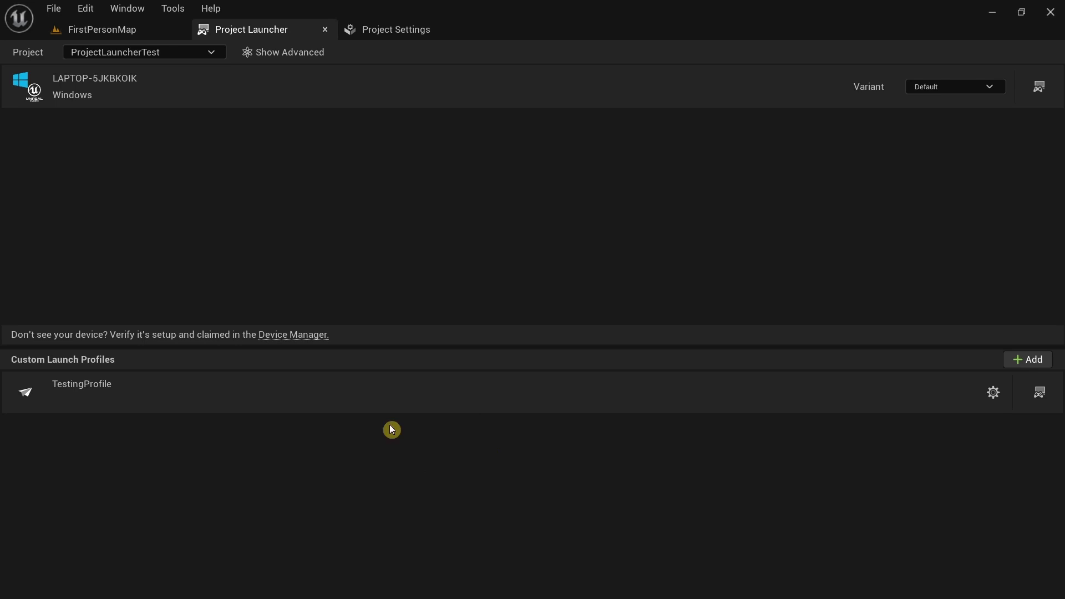
click(161, 31)
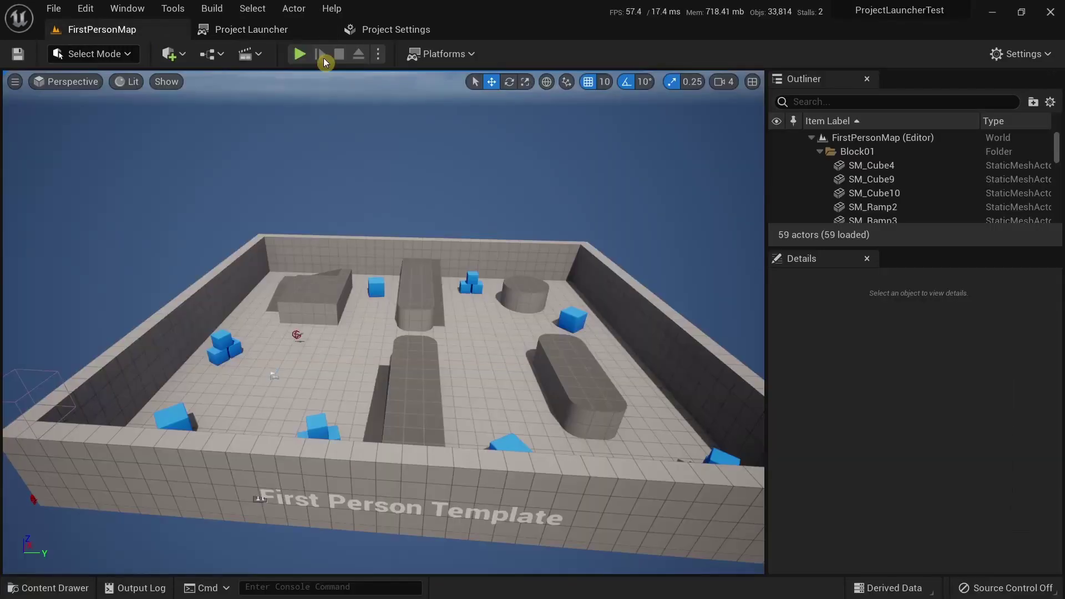
click(464, 55)
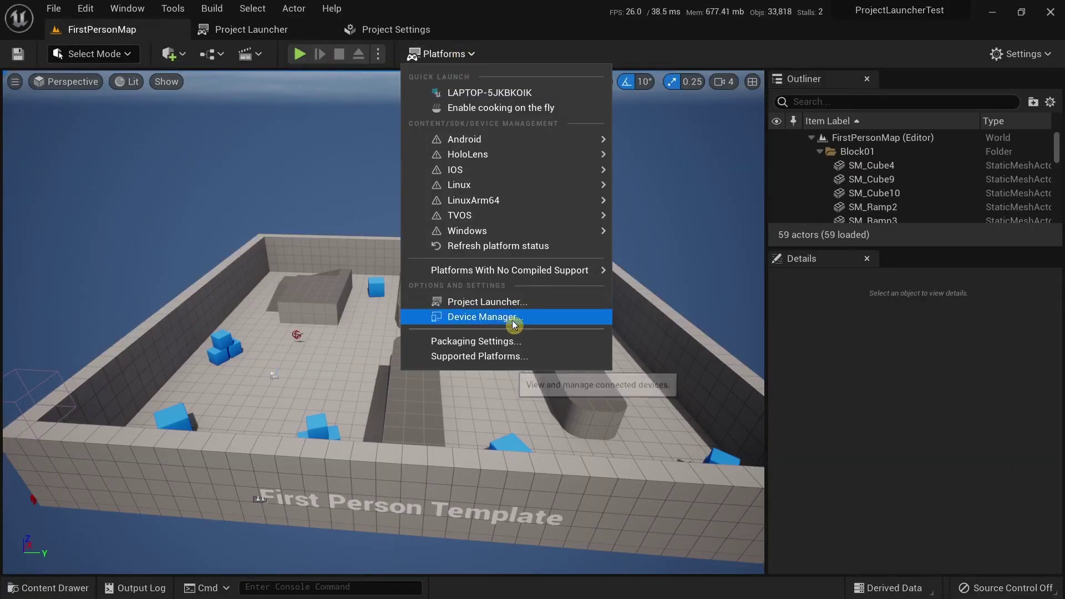
mouse_move(583, 231)
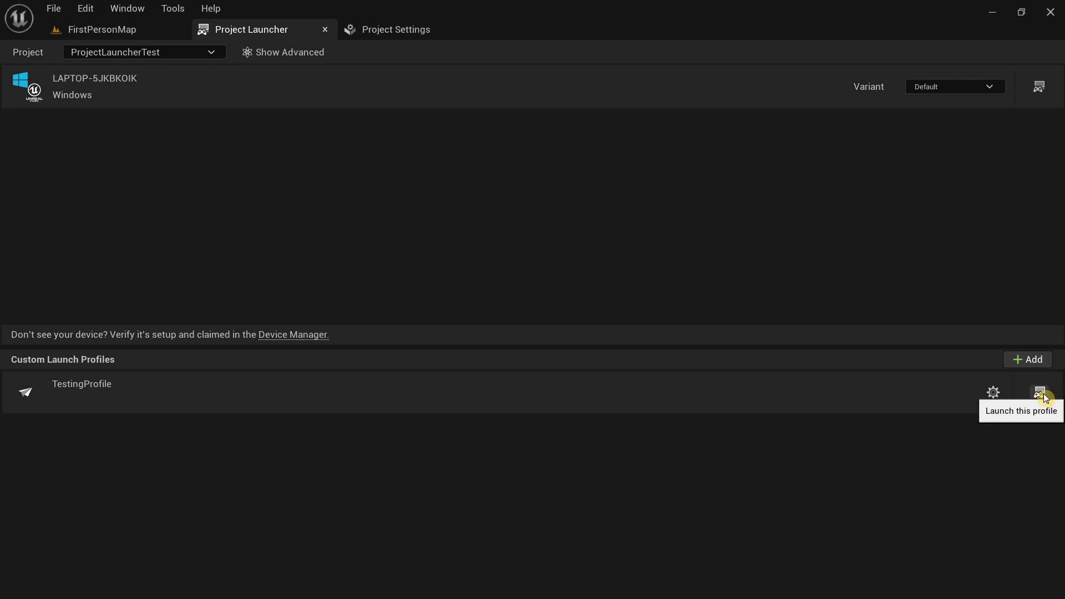
Launch TestingProfile to build, cook and package the Win64 Shipping game
click(1041, 394)
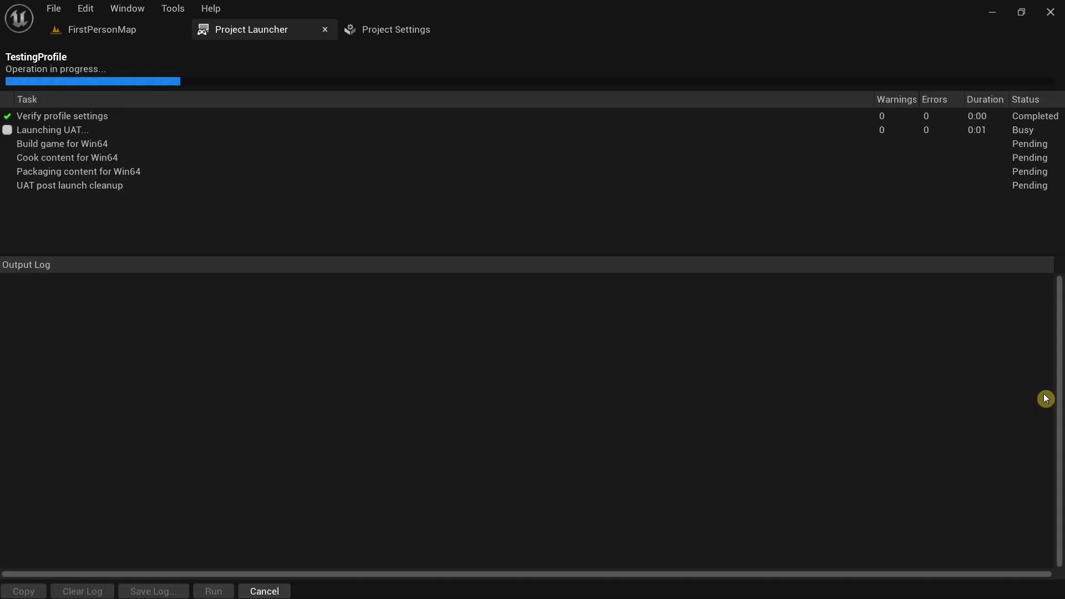